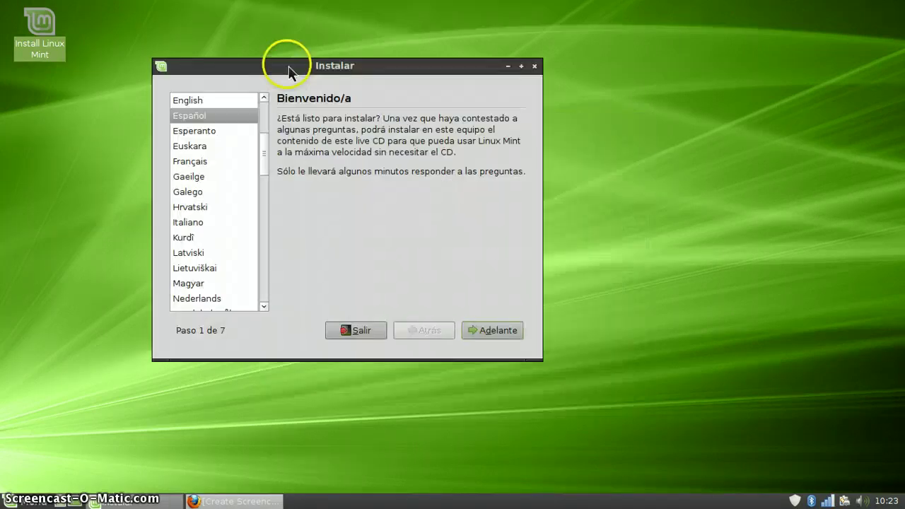
Select English as the installation language and continue to the location page.
left_click(219, 147)
left_click(309, 186)
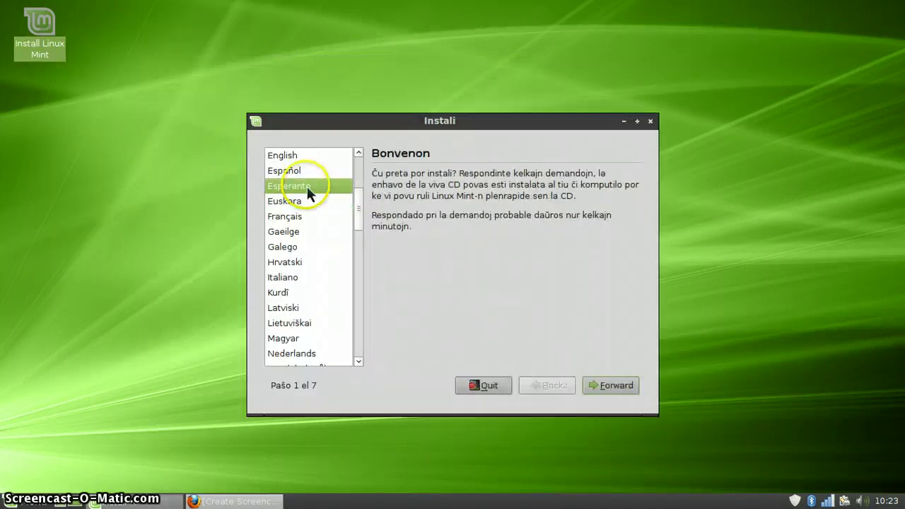
left_click(300, 171)
left_click(296, 156)
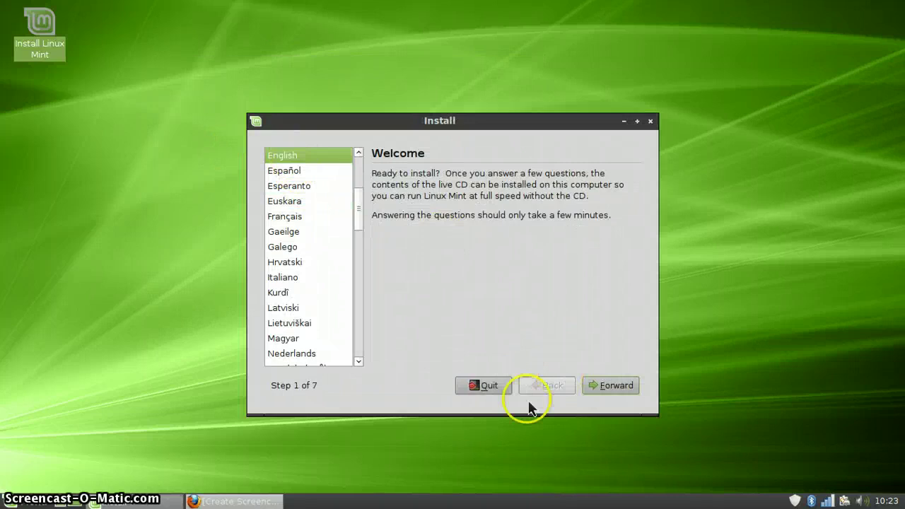
left_click(620, 388)
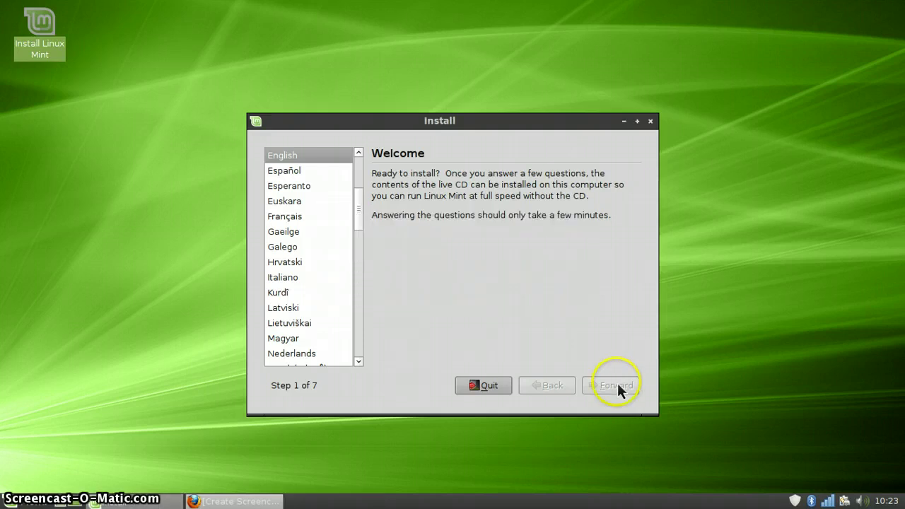
Accept the Asia region with Saudi Arabia Time as the location and continue to the keyboard layout page.
left_click(625, 380)
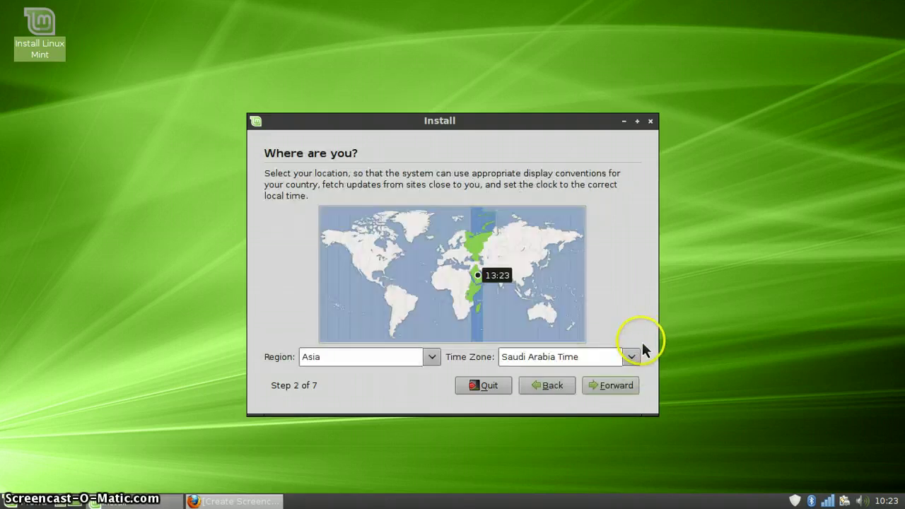
left_click(612, 387)
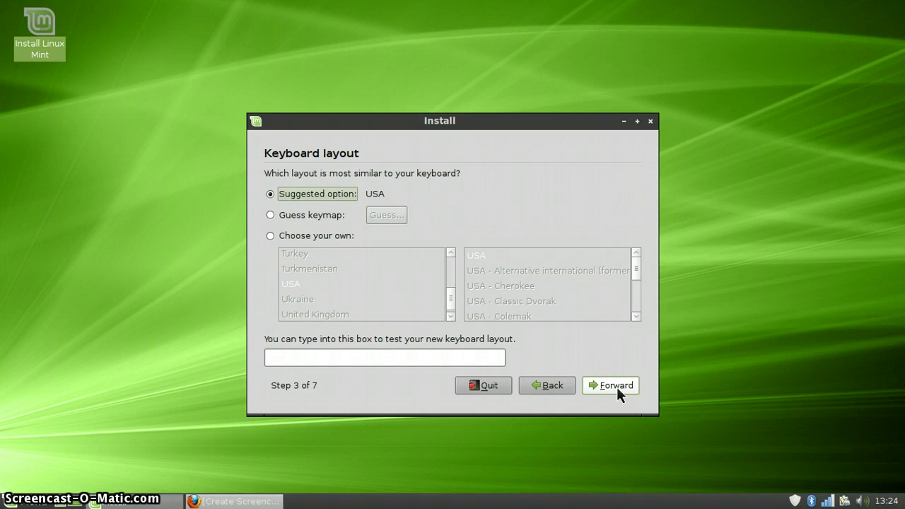
left_click(617, 386)
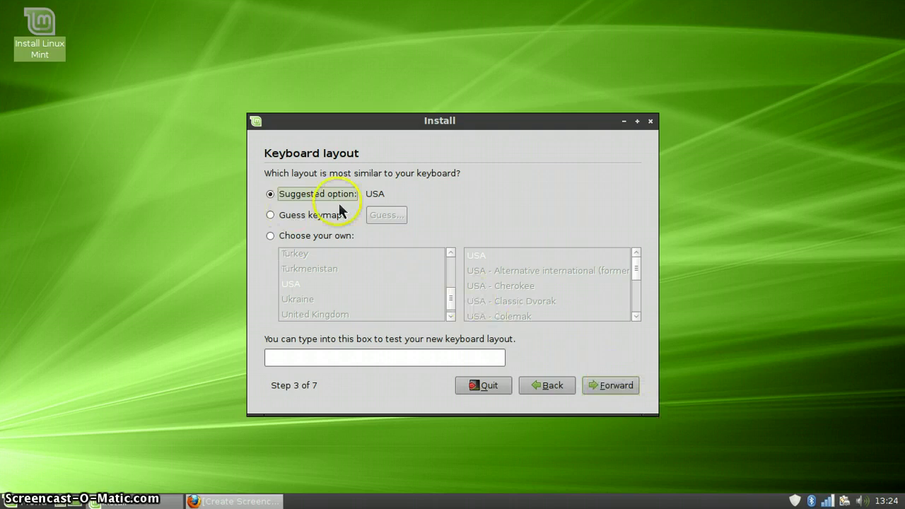
Choose a custom keyboard layout, selecting Arabic with the Arabic - qwerty variant, and continue to disk preparation.
left_click(271, 238)
left_click_drag(453, 305, 441, 247)
left_click(304, 301)
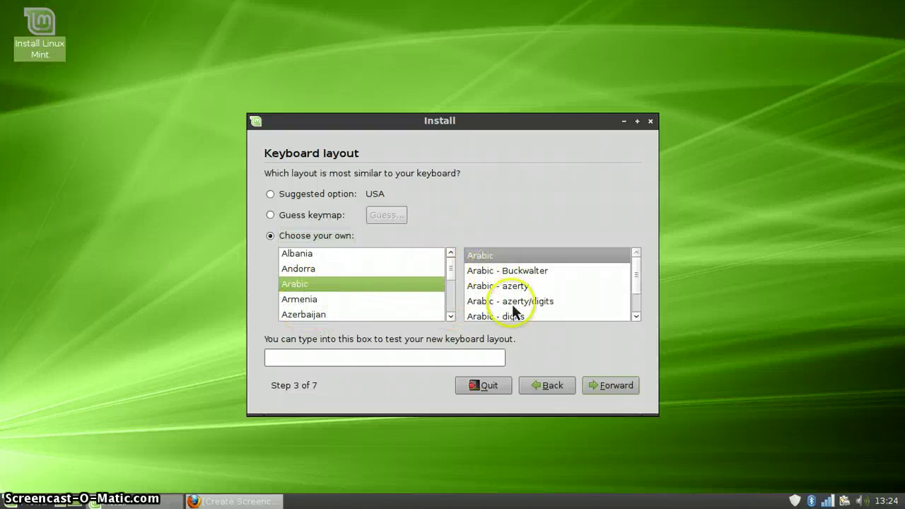
scroll(512, 306, "down", 1)
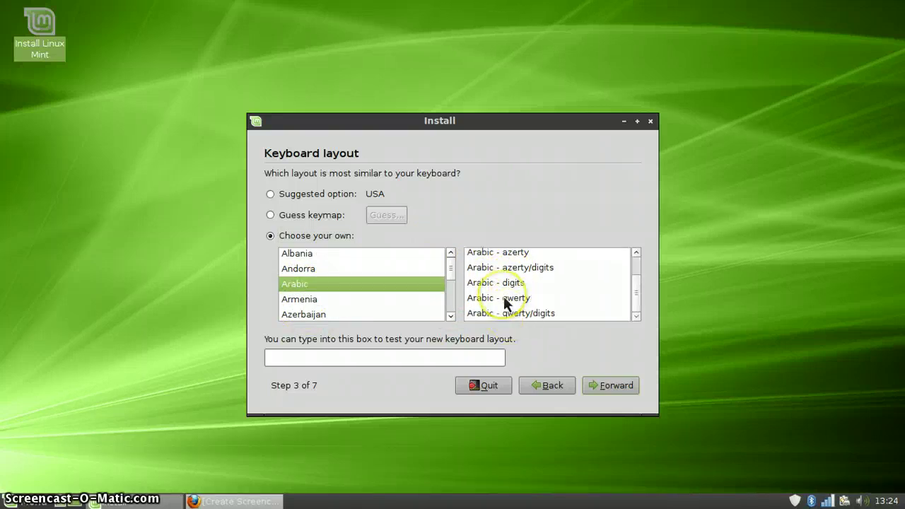
scroll(504, 303, "up", 2)
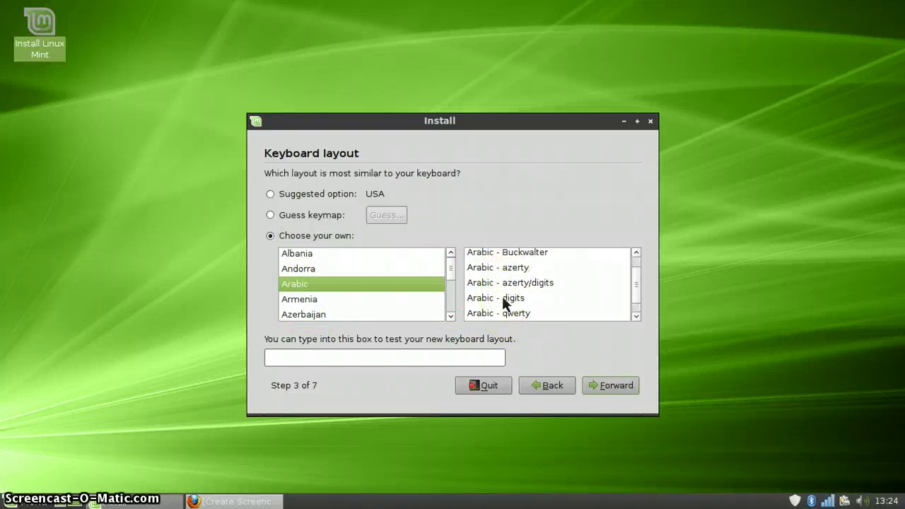
scroll(505, 304, "down", 1)
left_click(503, 313)
scroll(502, 308, "down", 1)
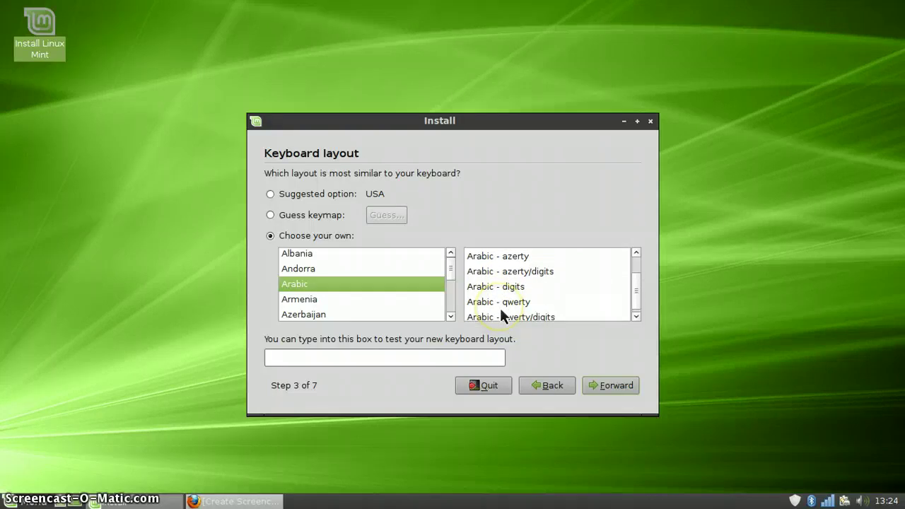
left_click(514, 303)
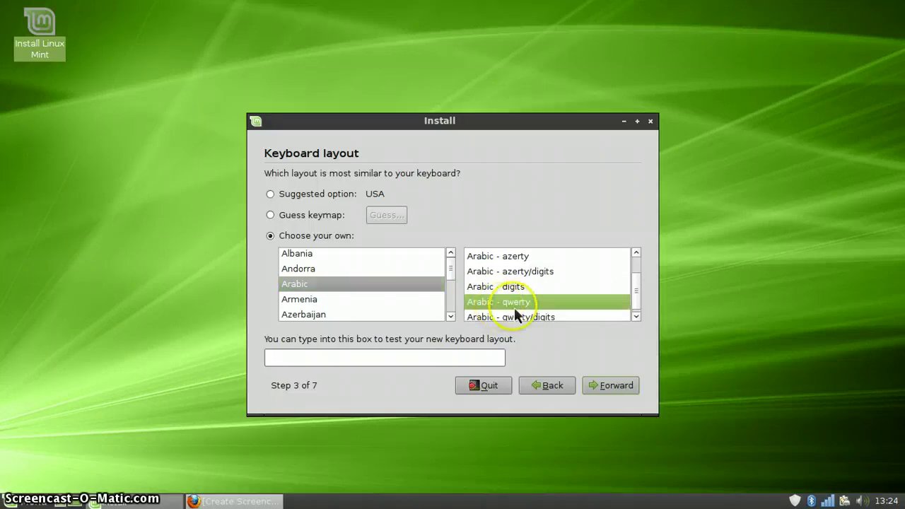
left_click(603, 387)
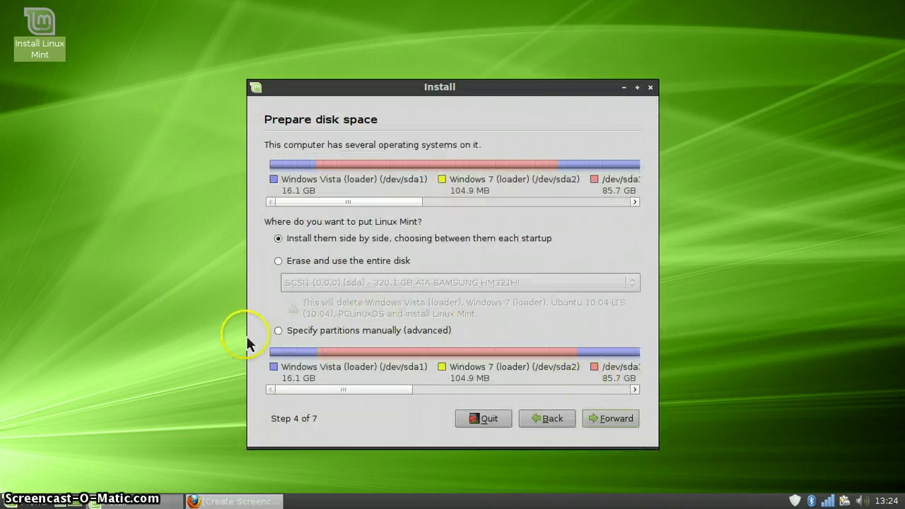
Choose to specify partitions manually and set /dev/sda5 as Ext4 journaling file system with mount point /home, without formatting it.
left_click(279, 330)
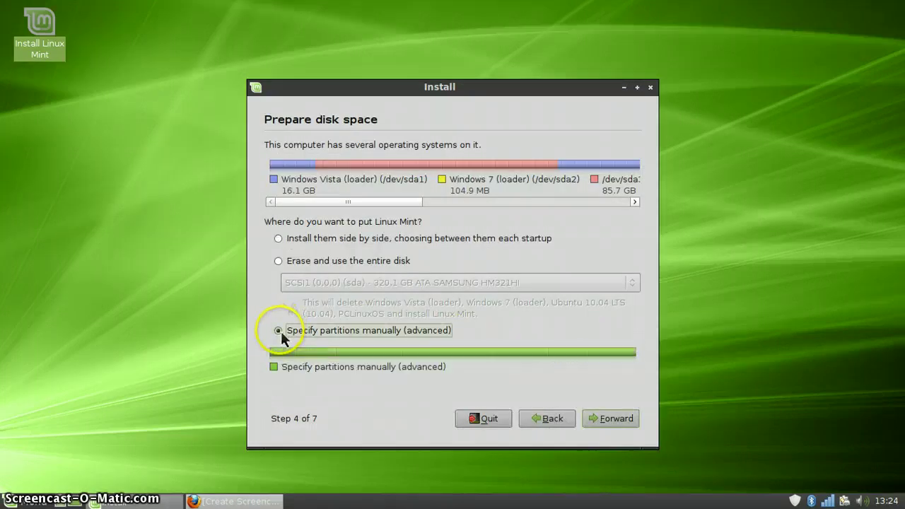
left_click(608, 409)
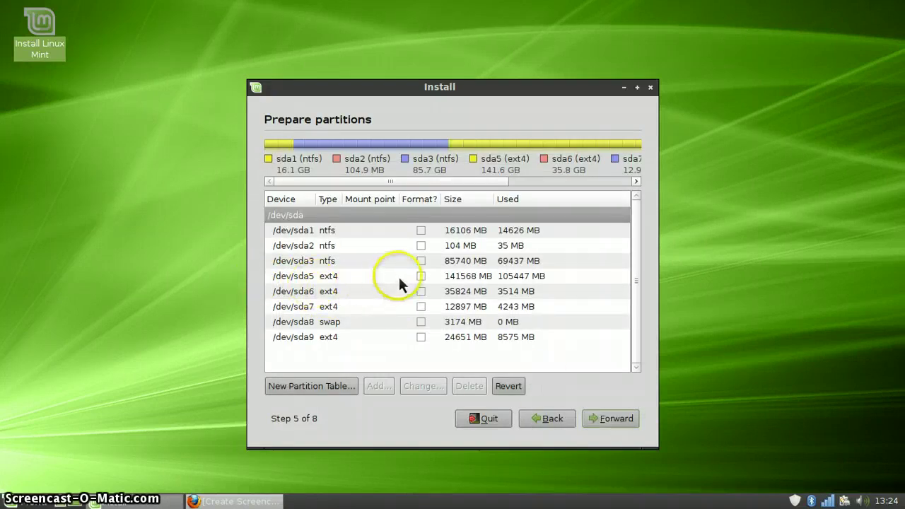
left_click(429, 276)
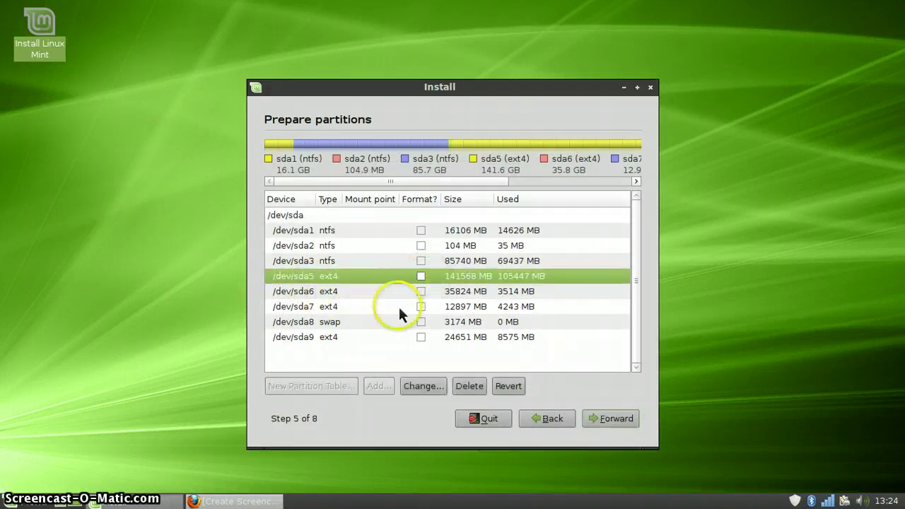
left_click(418, 386)
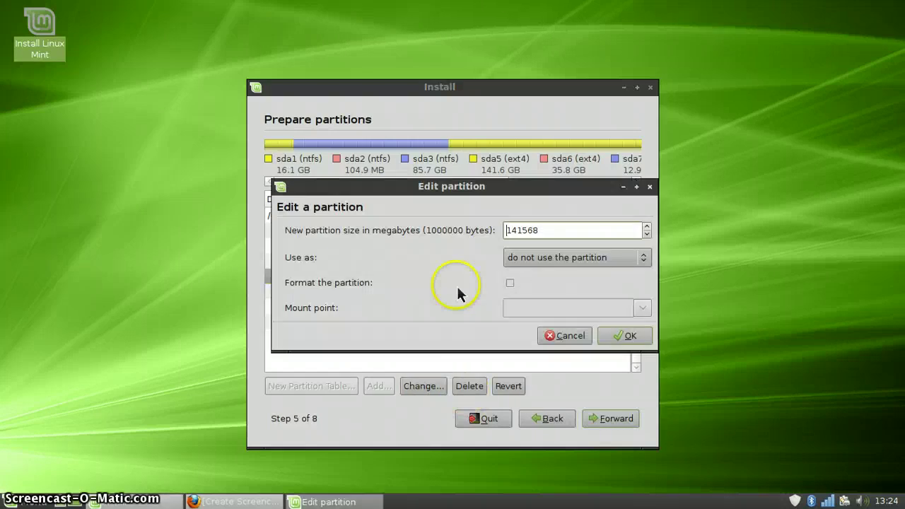
left_click(640, 264)
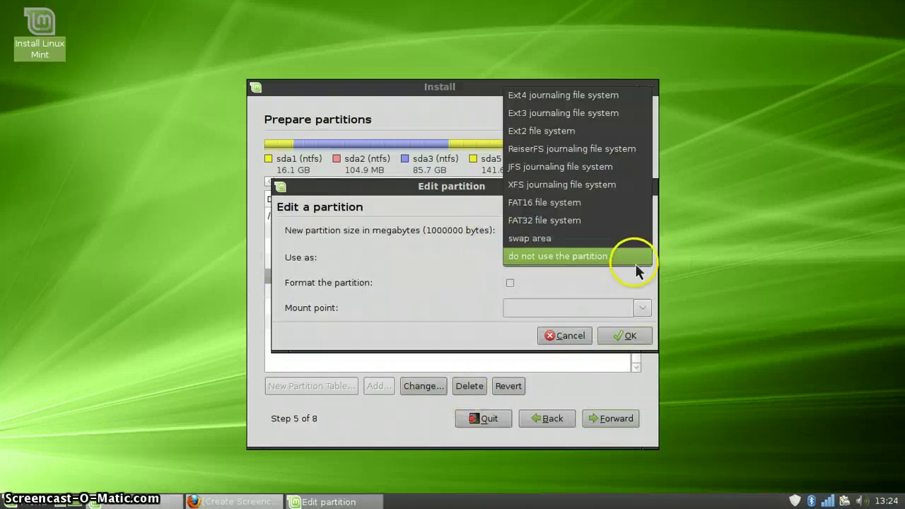
left_click(578, 96)
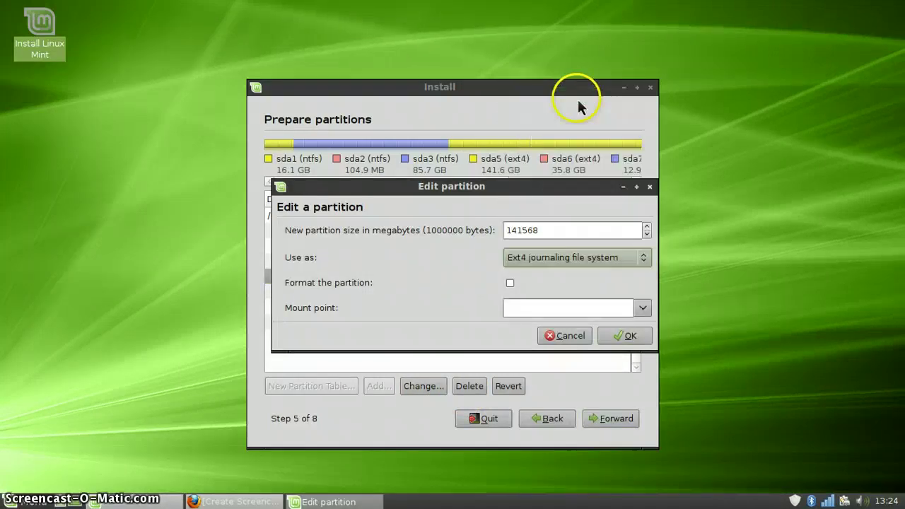
left_click(642, 311)
left_click(577, 363)
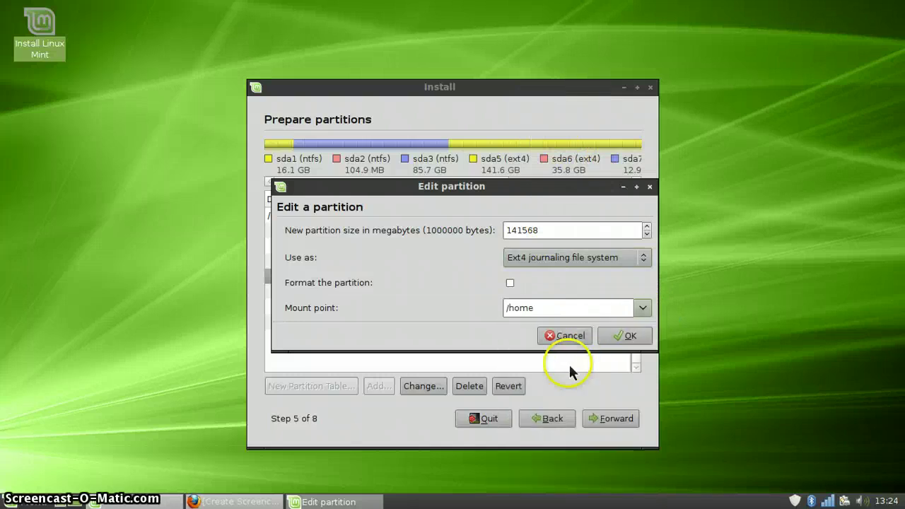
left_click(631, 336)
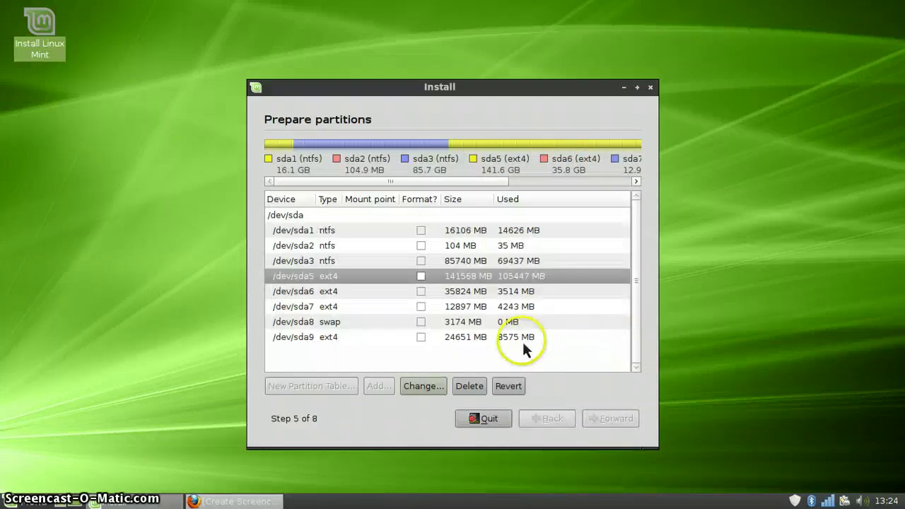
Set /dev/sda6 as Ext4 journaling file system, mark it for formatting, and mount it at /.
left_click(463, 292)
left_click(430, 388)
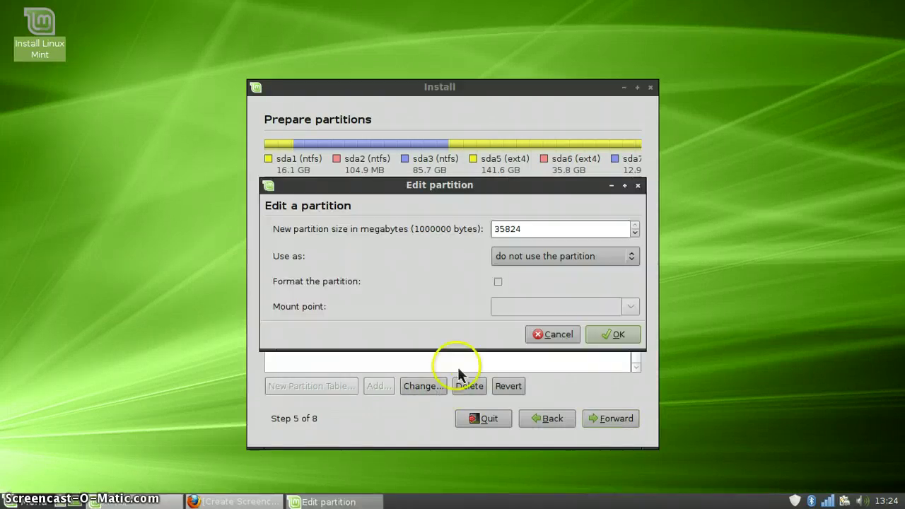
left_click(621, 258)
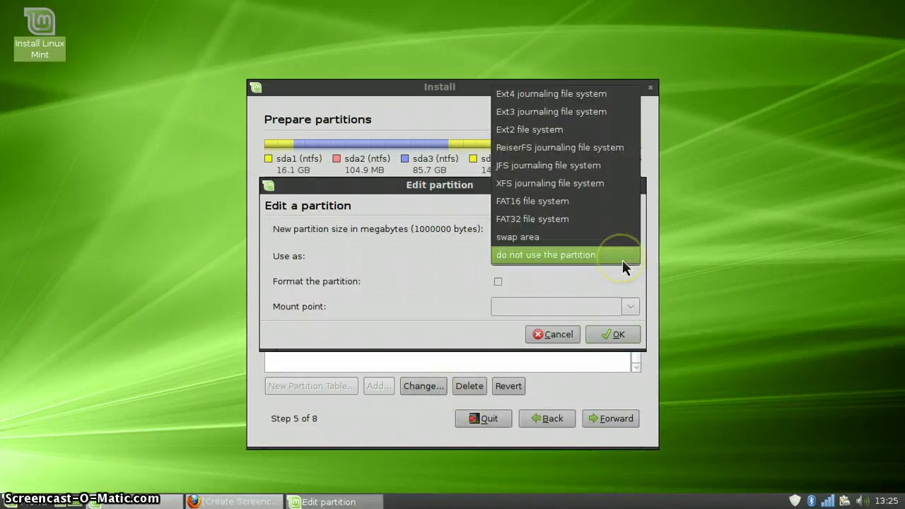
left_click(602, 101)
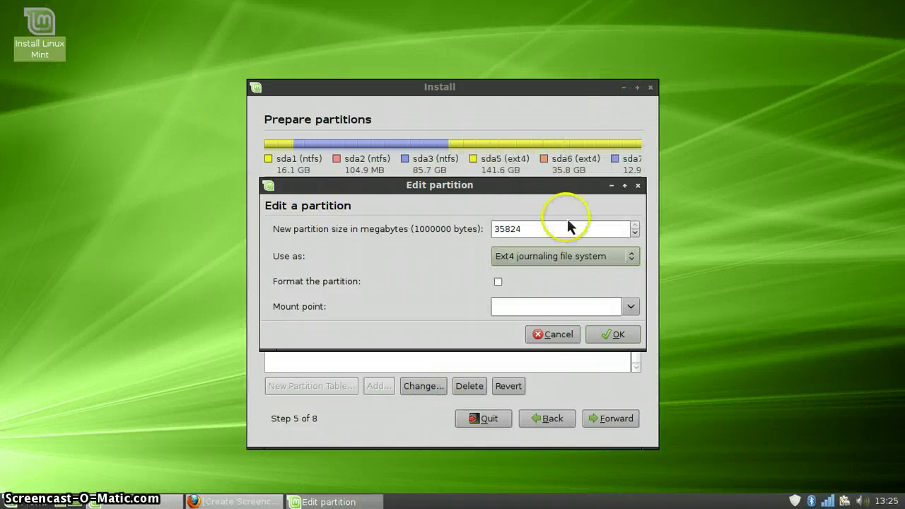
left_click(497, 281)
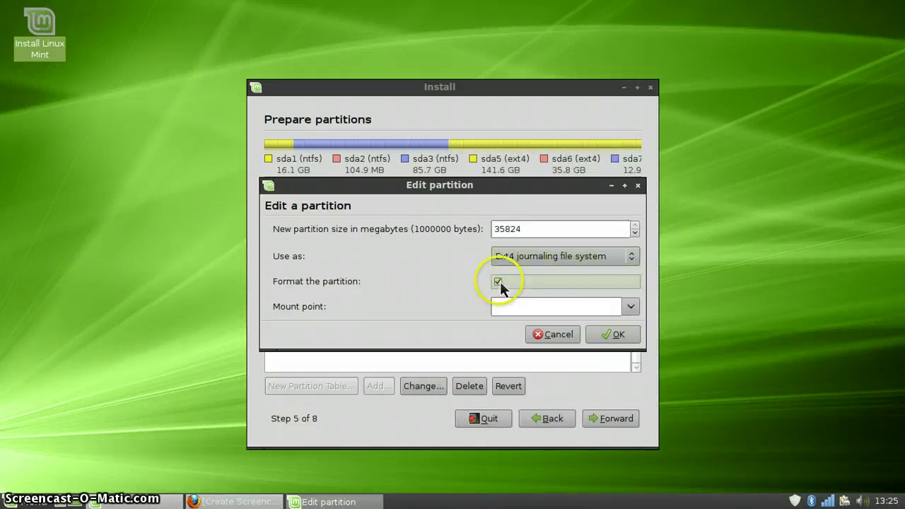
left_click(630, 308)
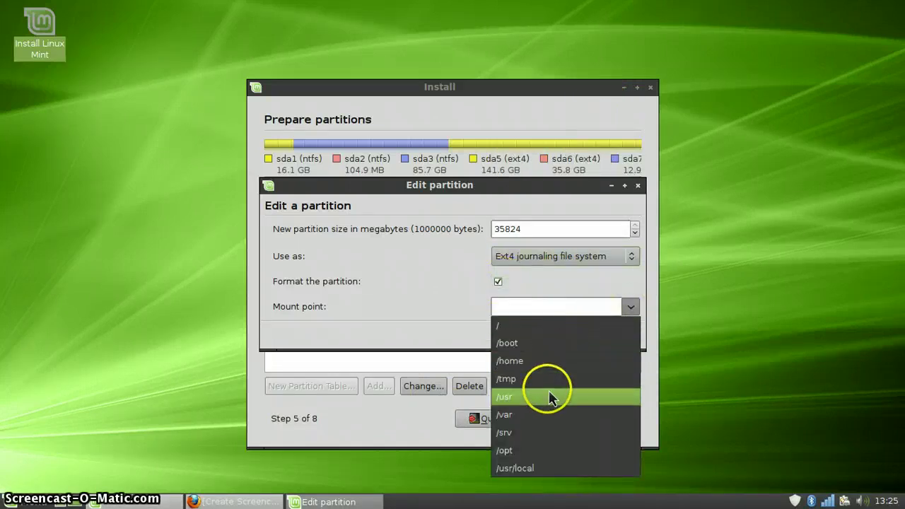
left_click(548, 325)
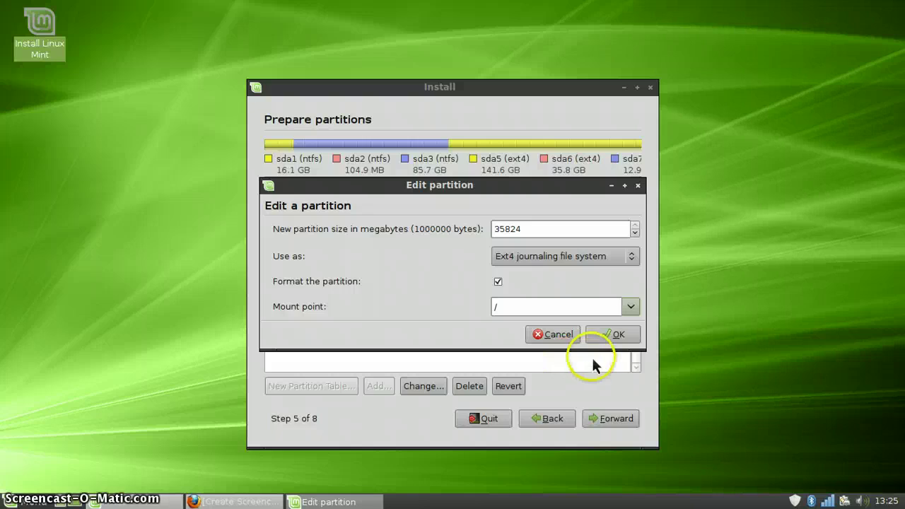
left_click(631, 335)
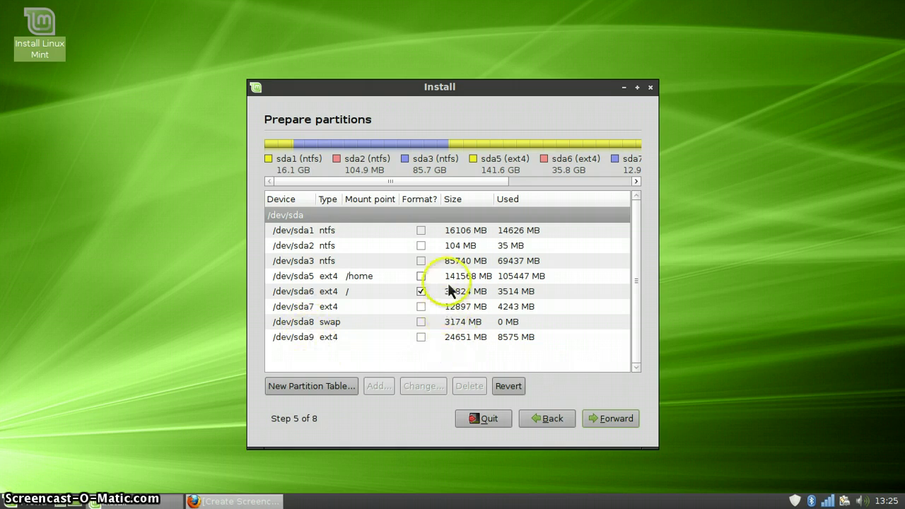
Review the partition layout across the whole disk and proceed to the user account page.
left_click_drag(475, 186, 625, 182)
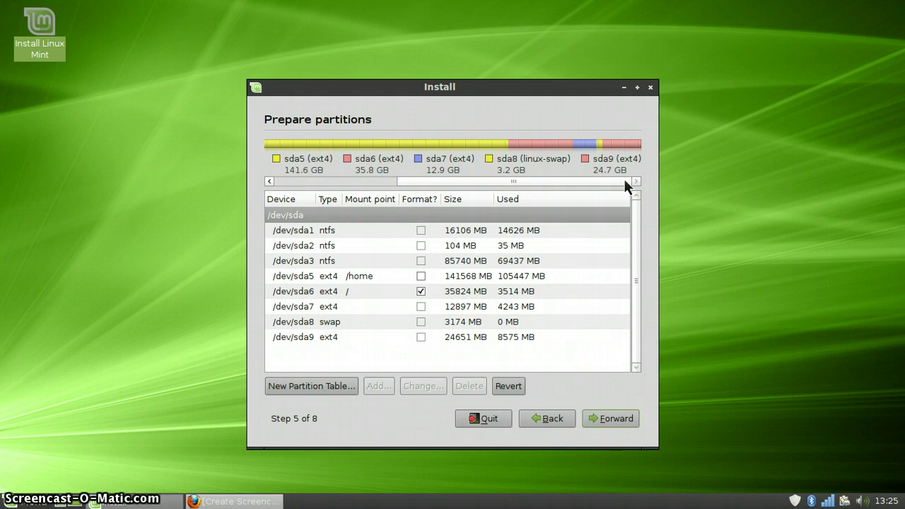
left_click_drag(624, 181, 624, 417)
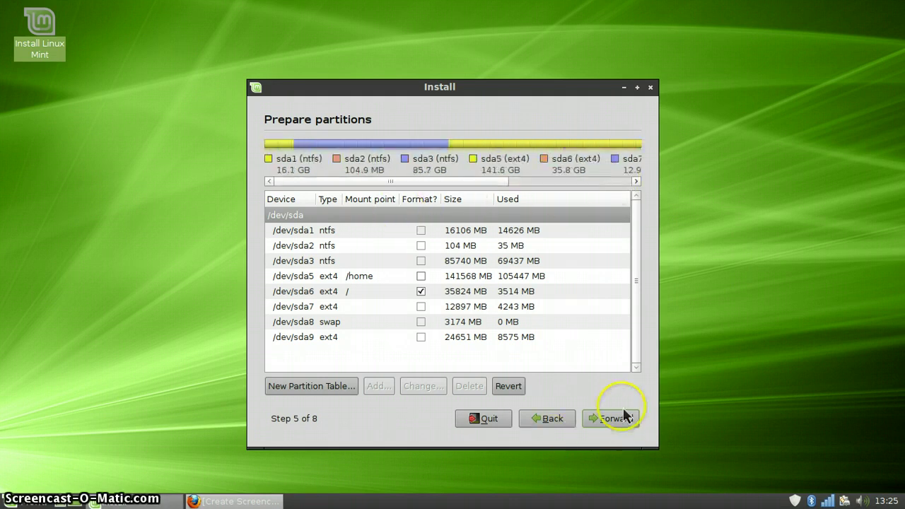
left_click(623, 417)
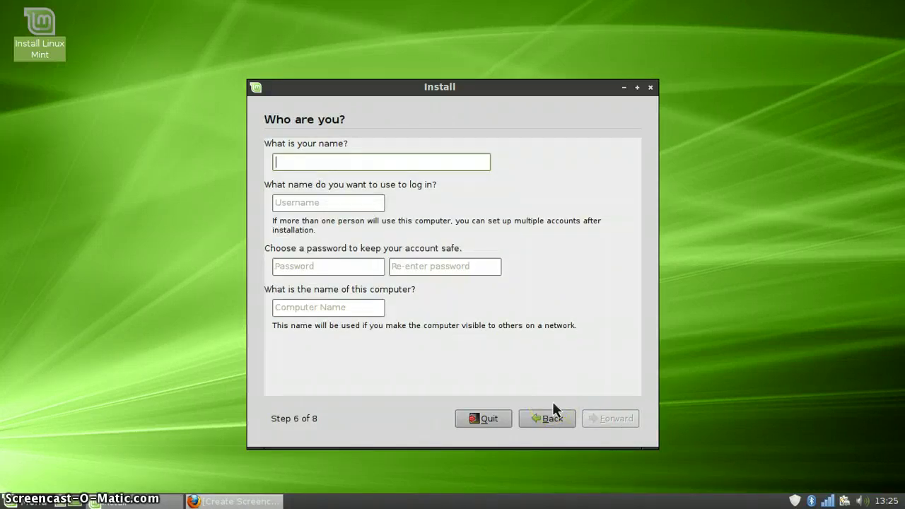
Fill in the new user's name and keep the login name and computer name suggested from it.
type("kill")
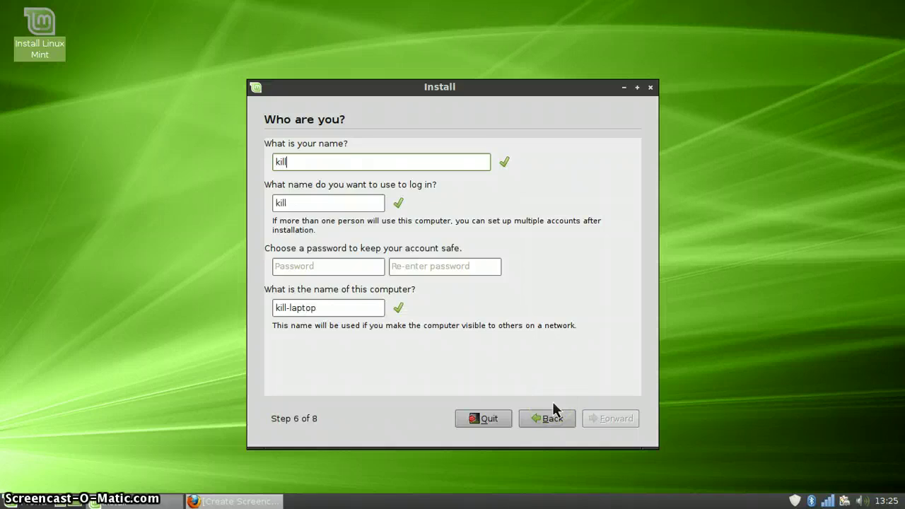
type("awa")
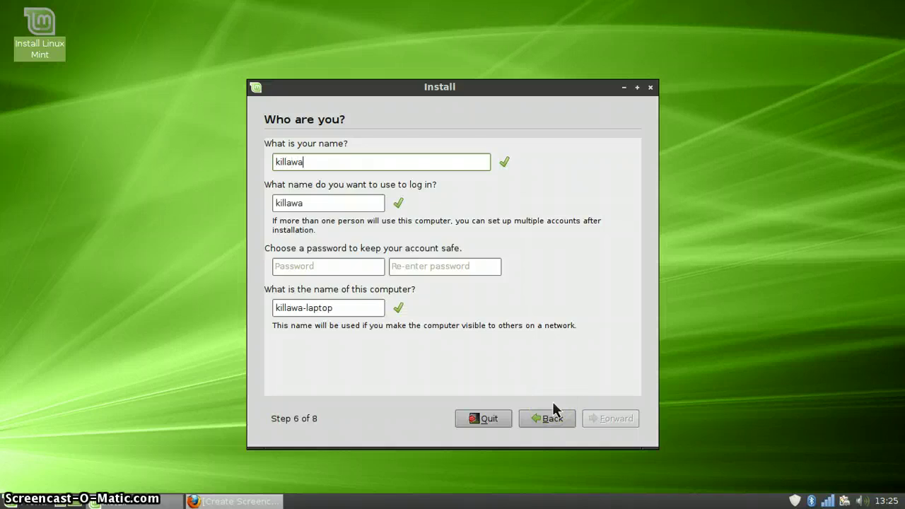
type("t")
key("Tab")
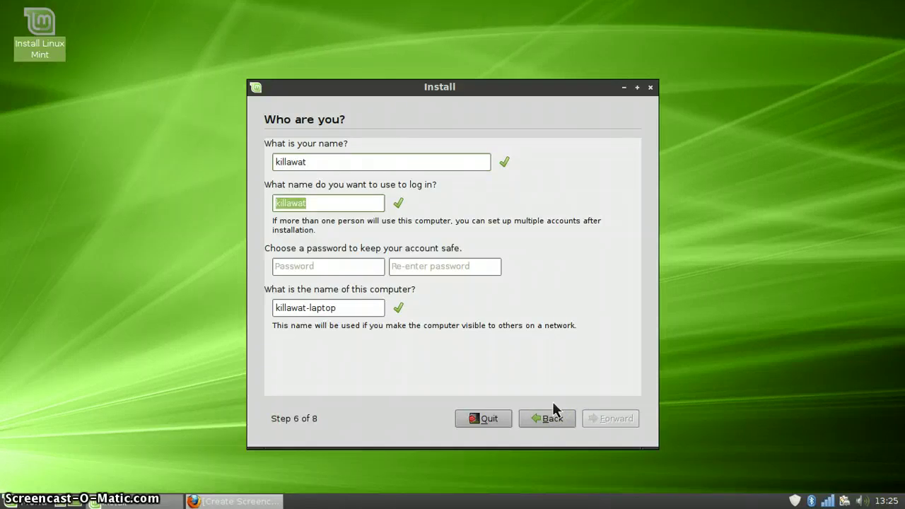
Enter the account password and re-enter it to confirm.
key("Tab")
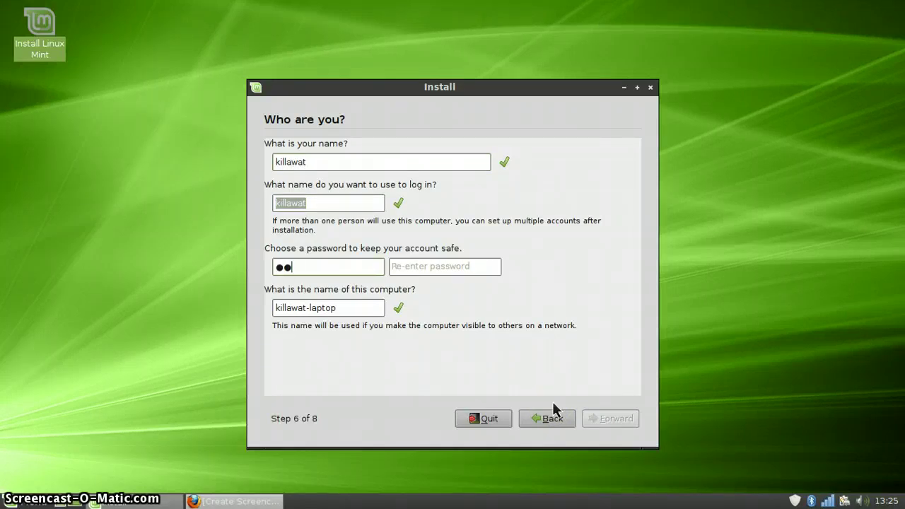
type("•••••••••")
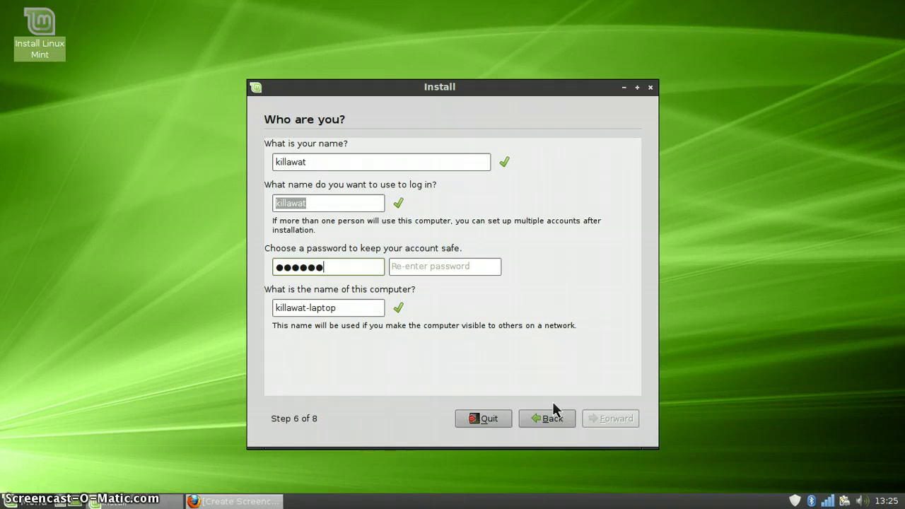
key("Tab")
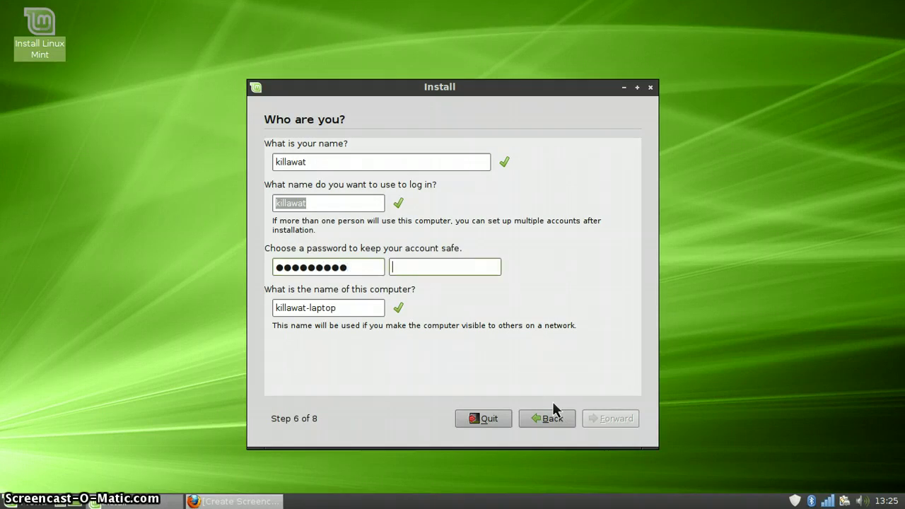
type("••••••")
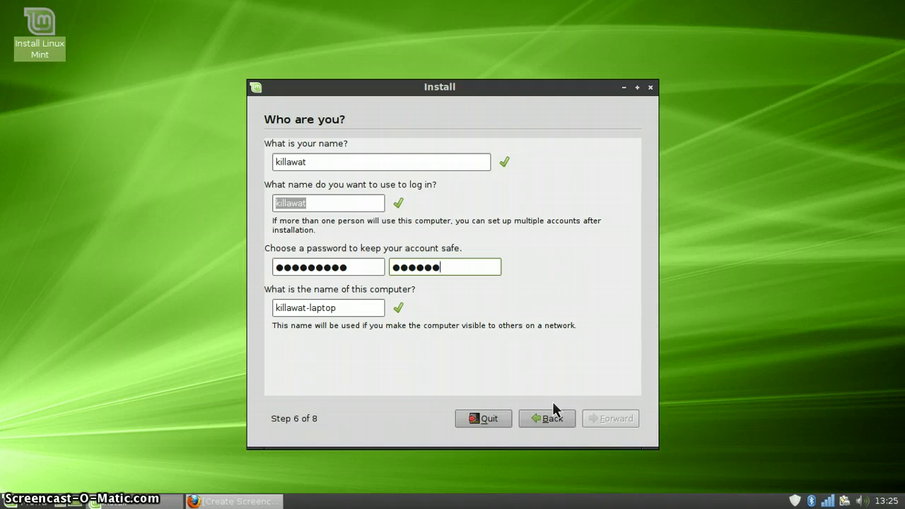
type("•••")
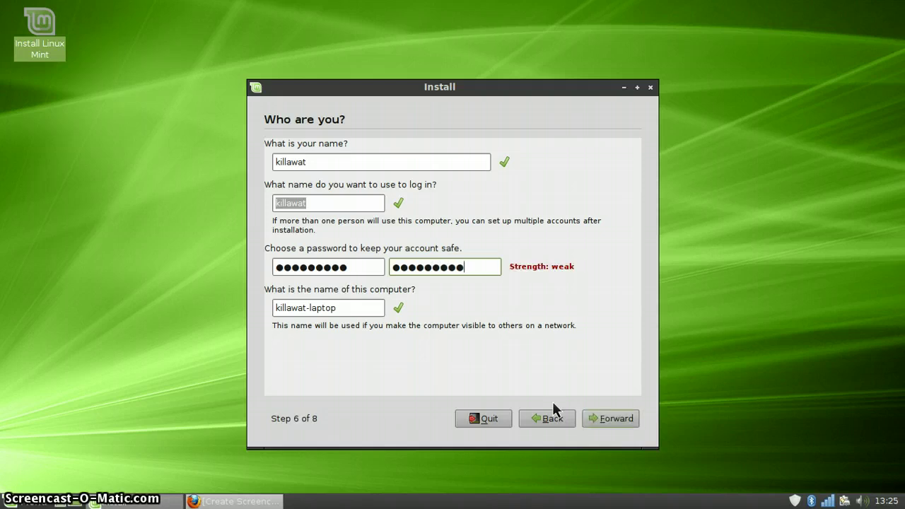
Continue past the document and settings migration without importing accounts, and start installing the system.
left_click(600, 420)
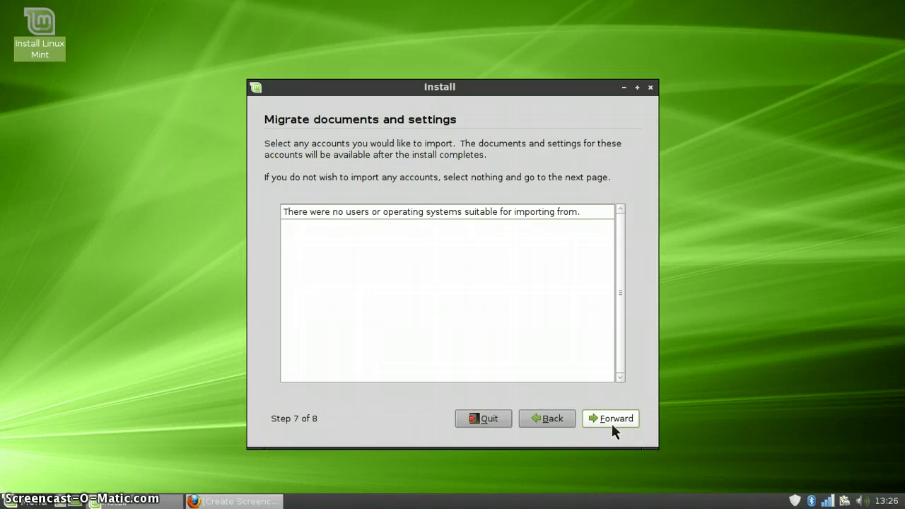
left_click(612, 423)
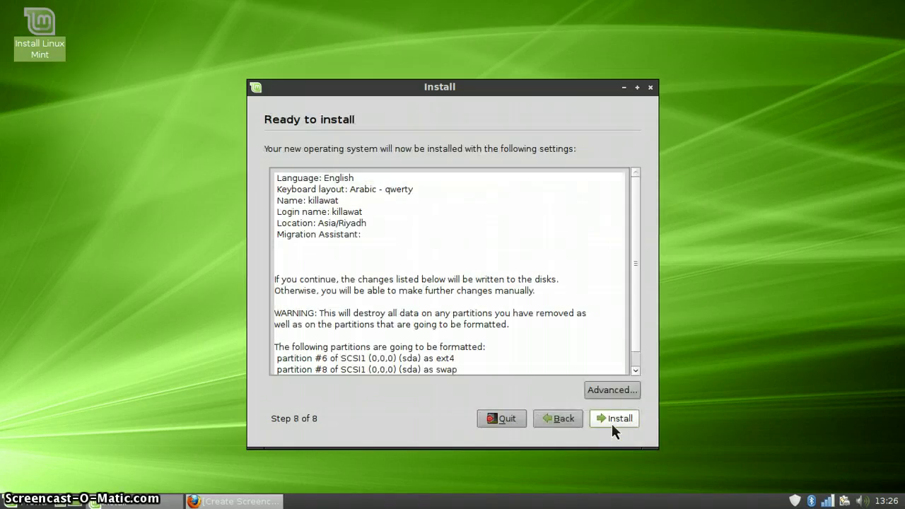
left_click(612, 425)
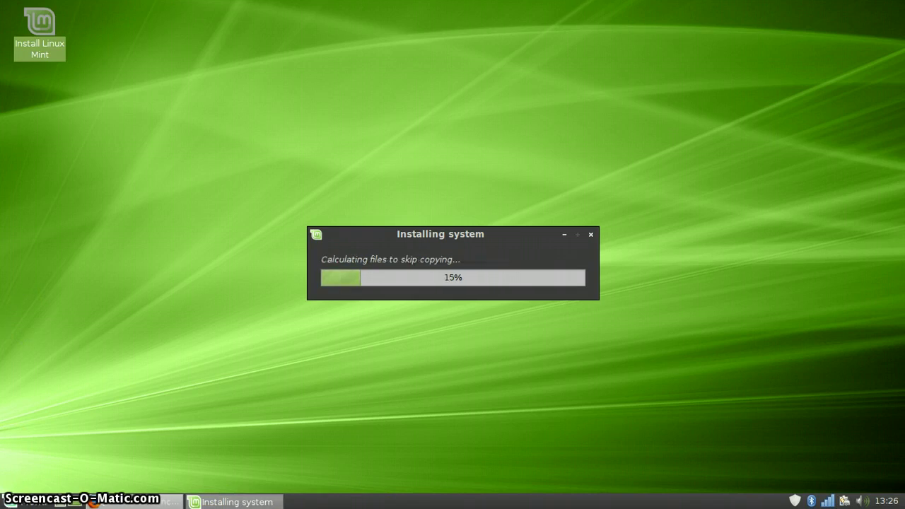
Launch the File Manager to view the home folder while files are copied, and close it.
left_click(18, 501)
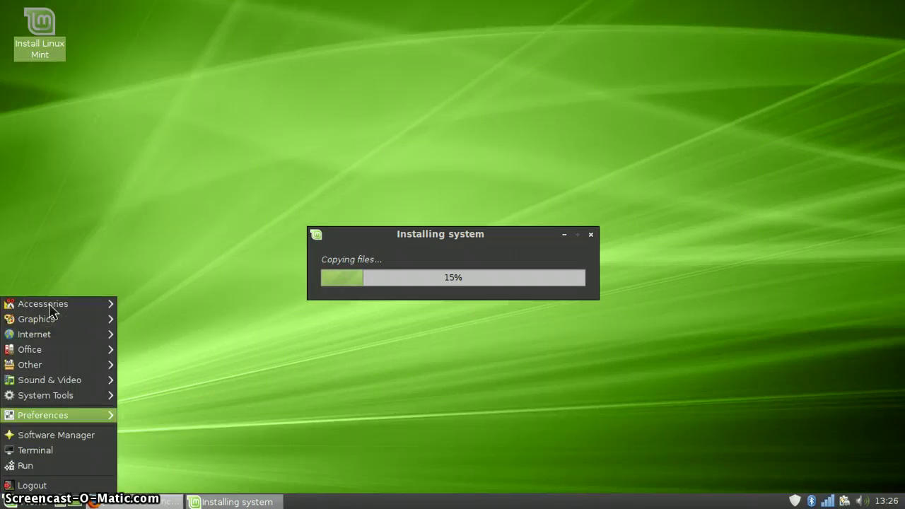
mouse_move(49, 309)
left_click_drag(49, 309, 150, 311)
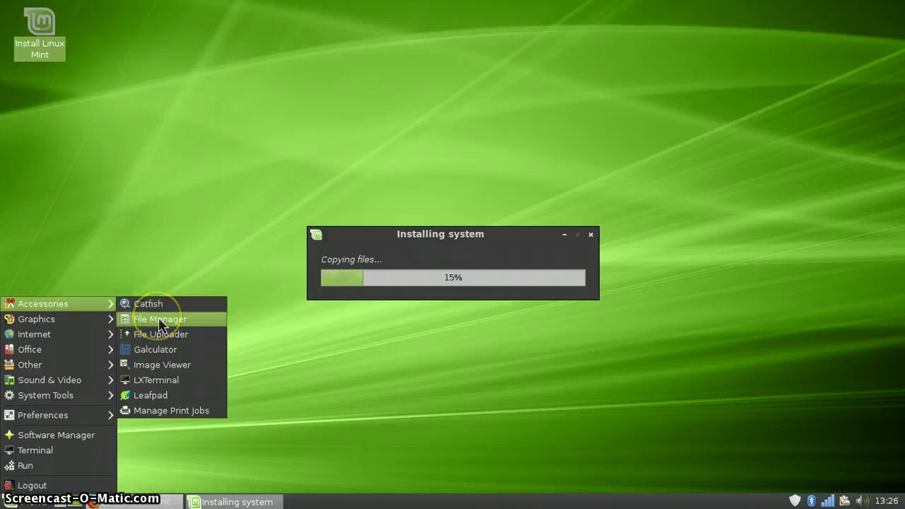
mouse_move(160, 325)
left_mouse_down()
mouse_move(161, 349)
mouse_move(170, 327)
left_mouse_up()
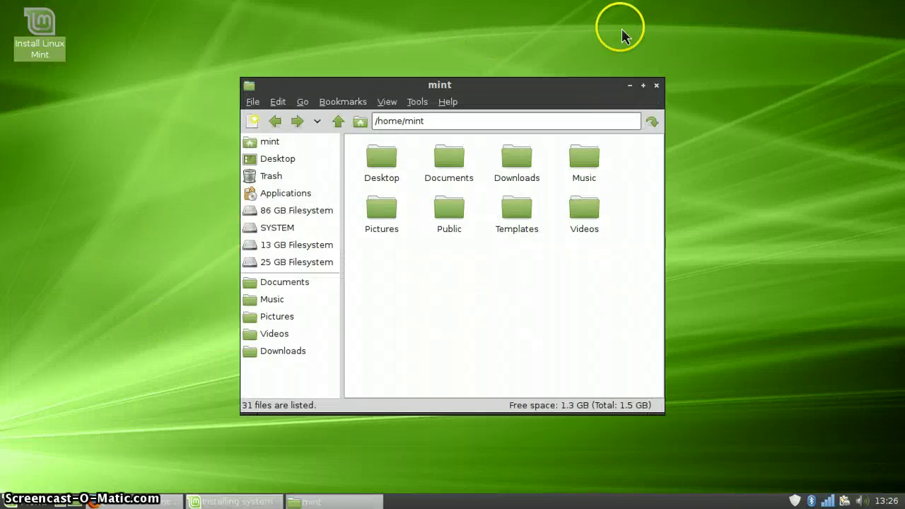
left_click(657, 85)
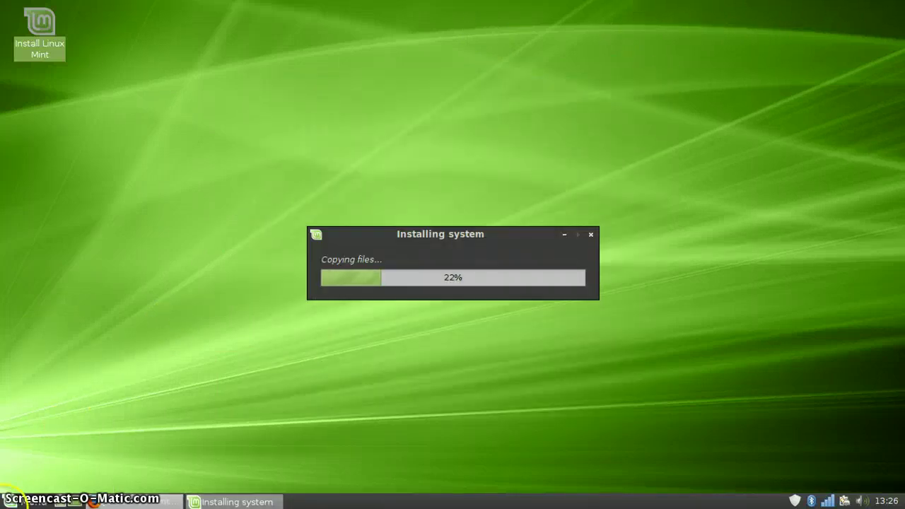
Launch the File Uploader accessory, check its services entry in the system tray, and quit it.
left_click(17, 502)
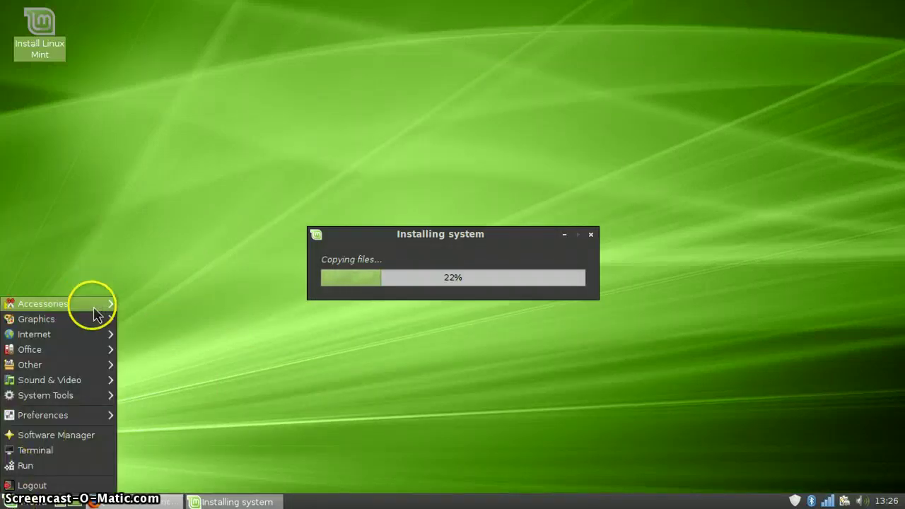
mouse_move(93, 306)
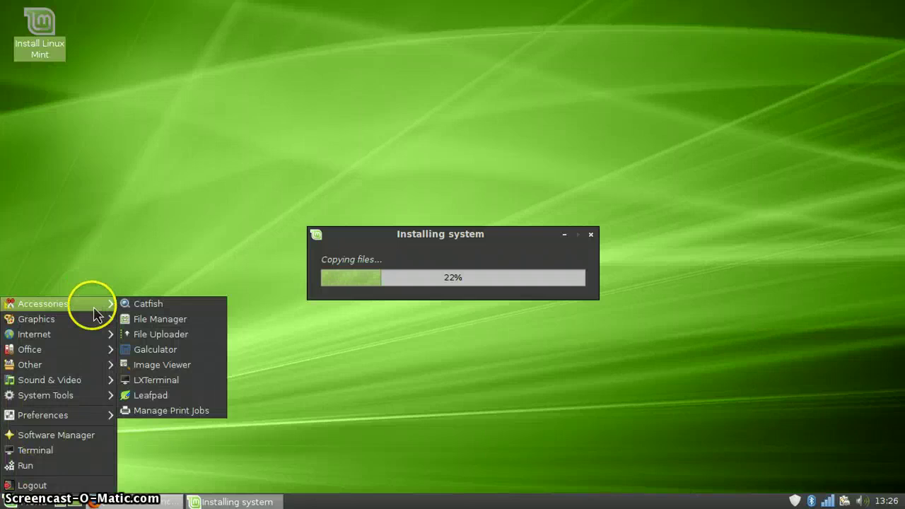
left_click(171, 335)
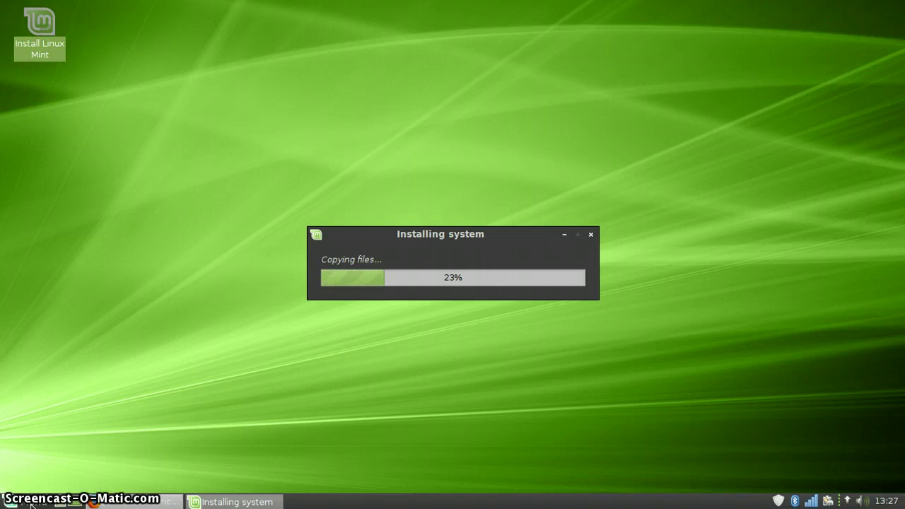
left_click(31, 503)
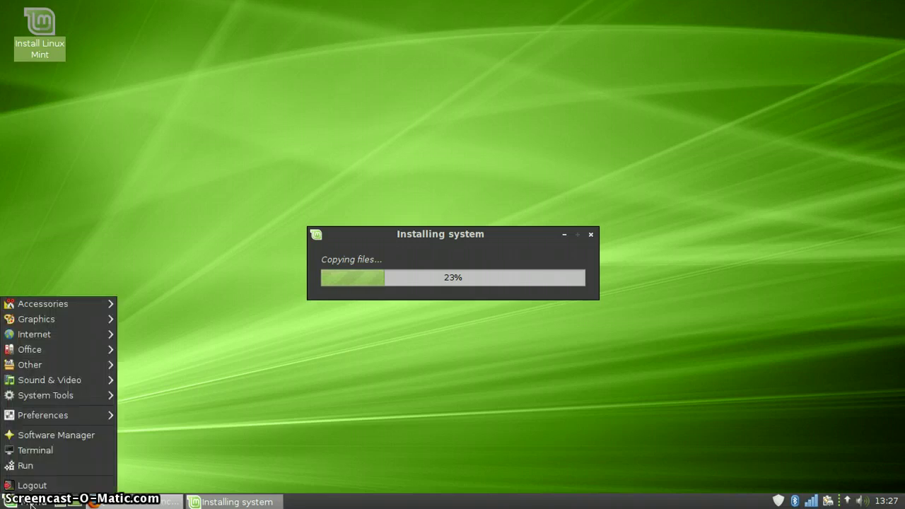
left_click(572, 417)
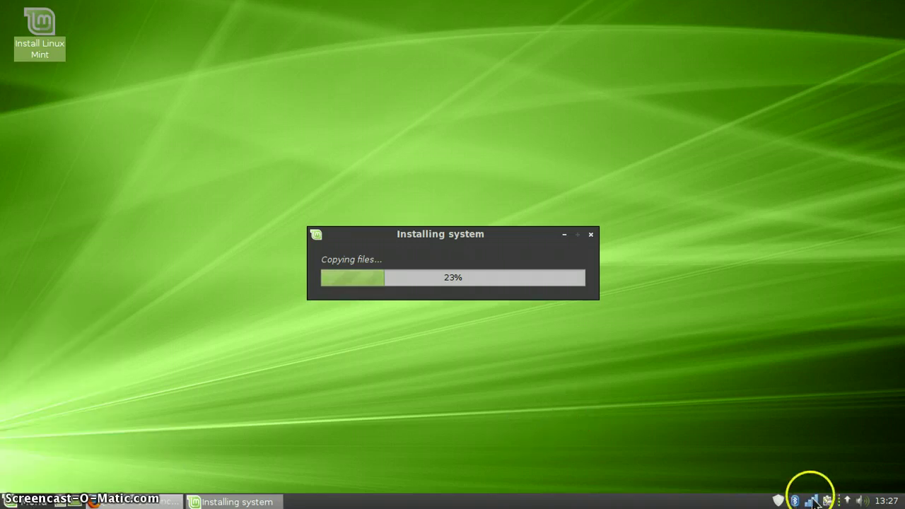
left_click(850, 501)
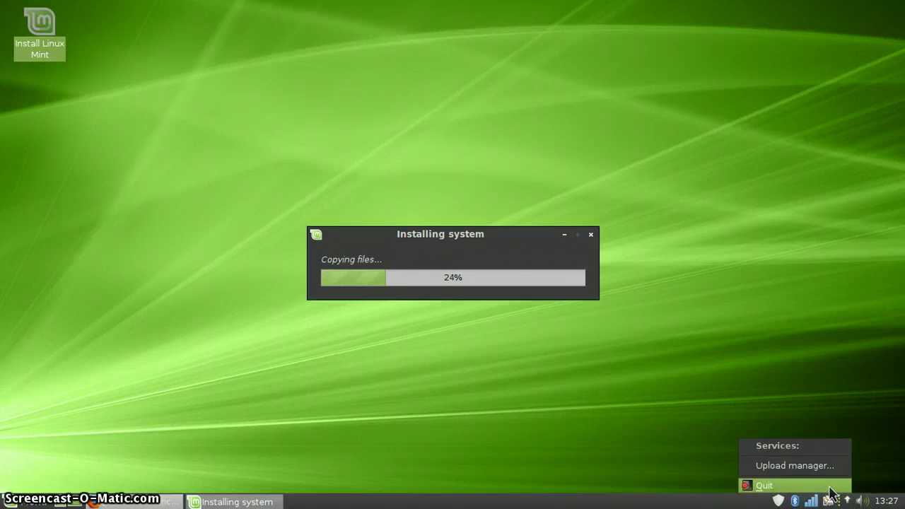
left_click(830, 485)
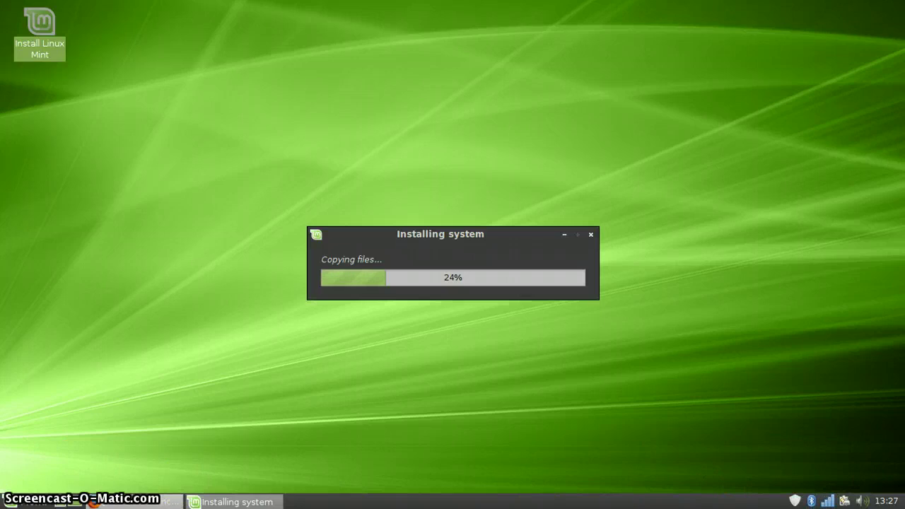
Launch the Galculator accessory to view the calculator, and close it.
left_click(16, 498)
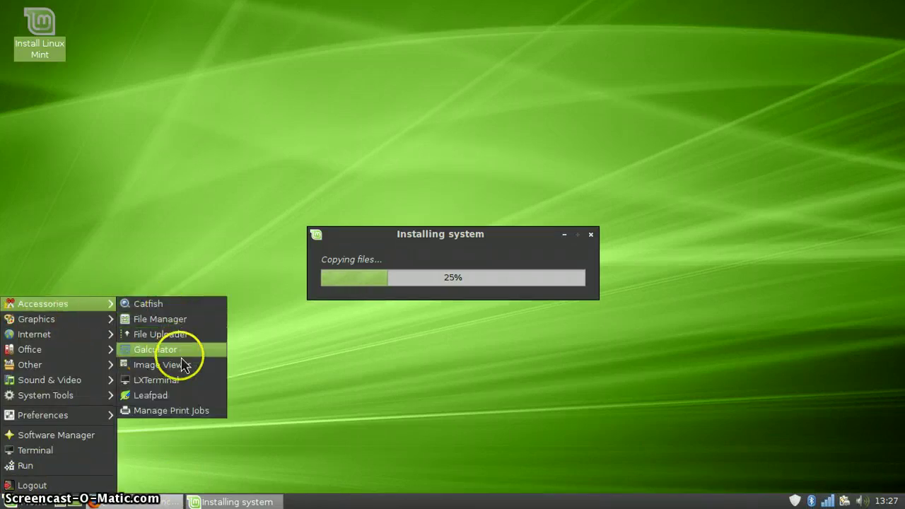
left_click(182, 362)
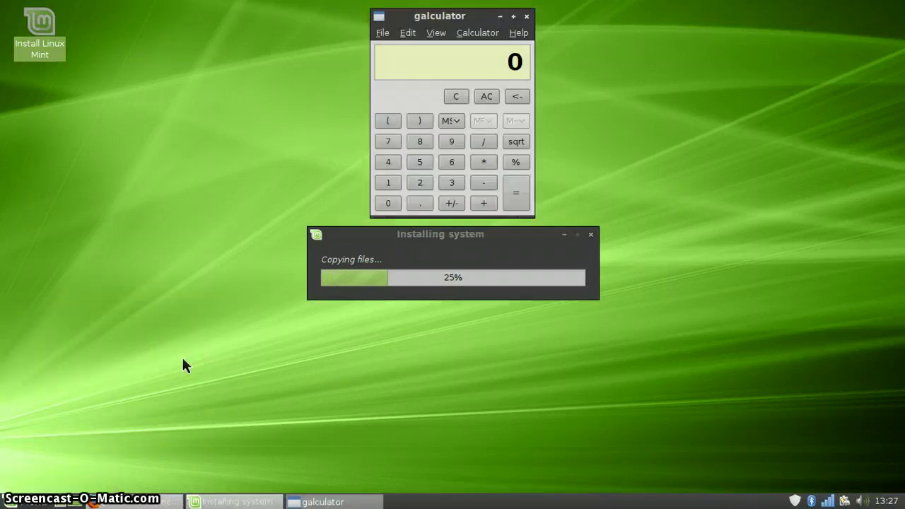
left_click(526, 19)
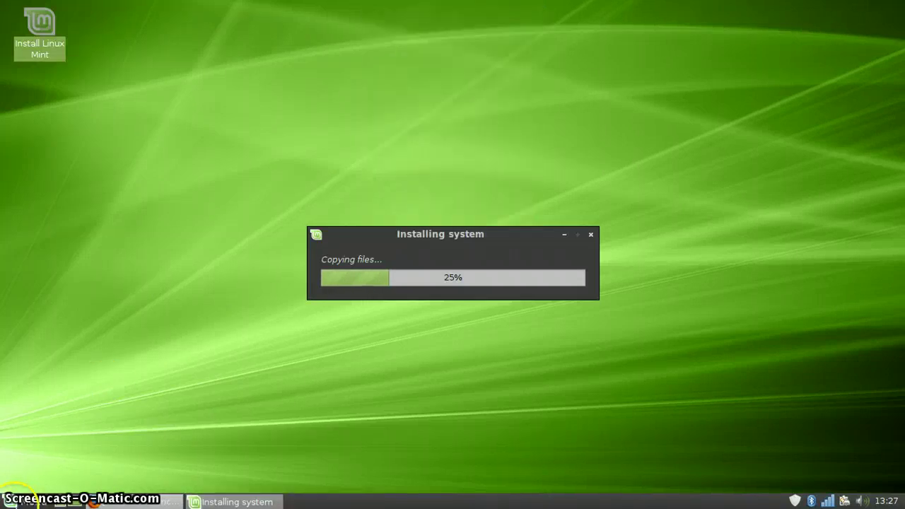
Launch the Image Viewer accessory to see its window, and close it.
left_click(10, 499)
mouse_move(76, 304)
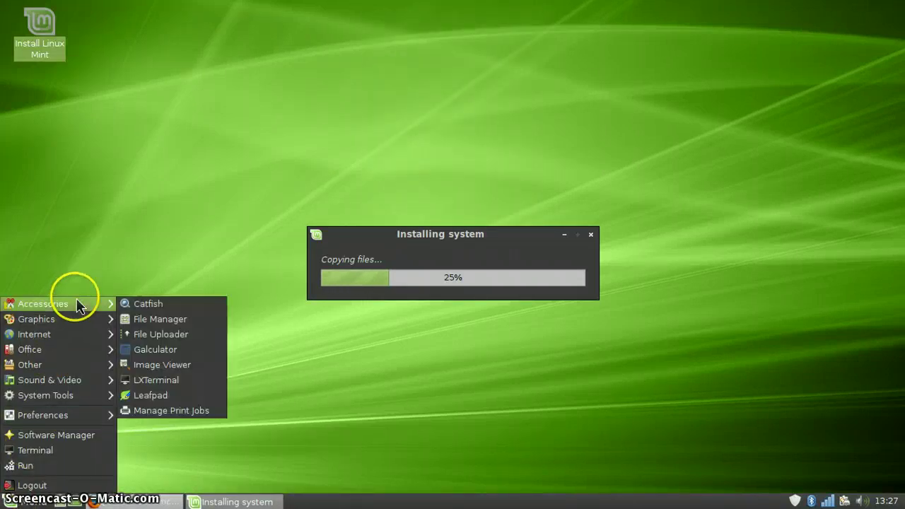
left_click(176, 378)
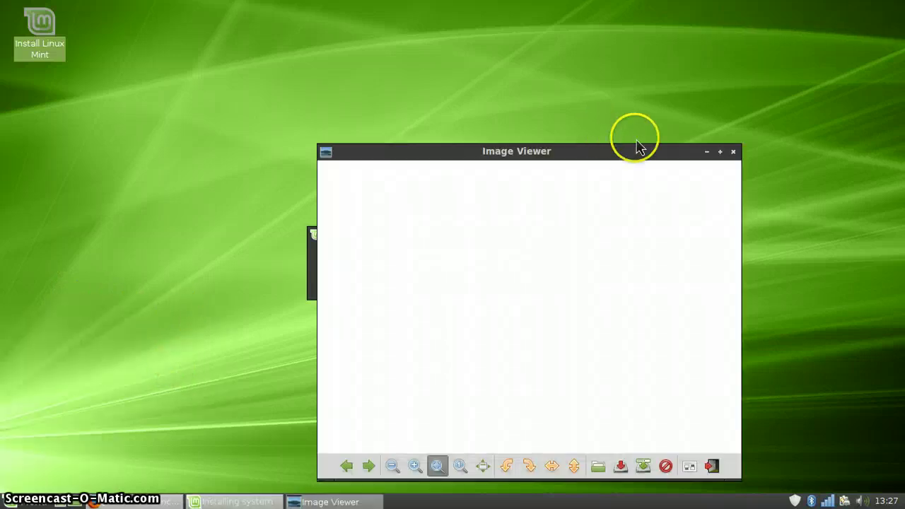
left_click(737, 157)
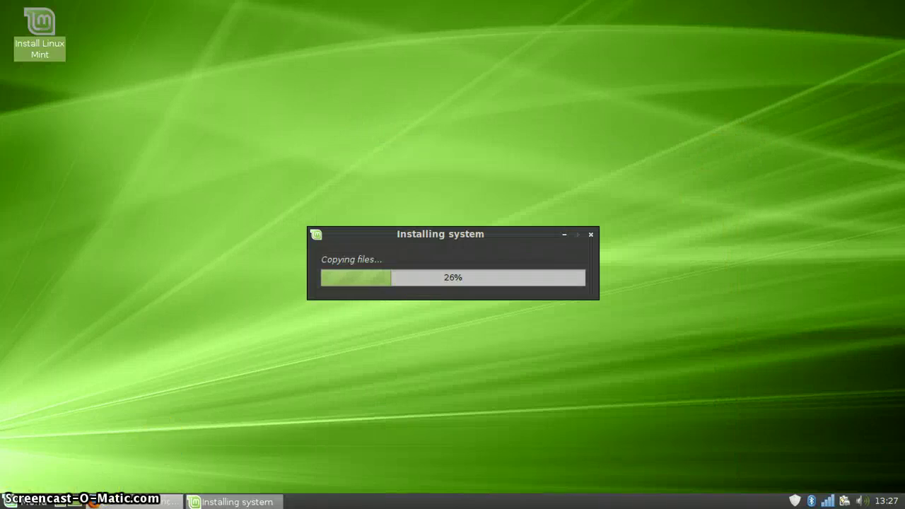
Look over the Graphics applications, launch GIMP Image Editor to view its windows, and close it.
left_click(12, 499)
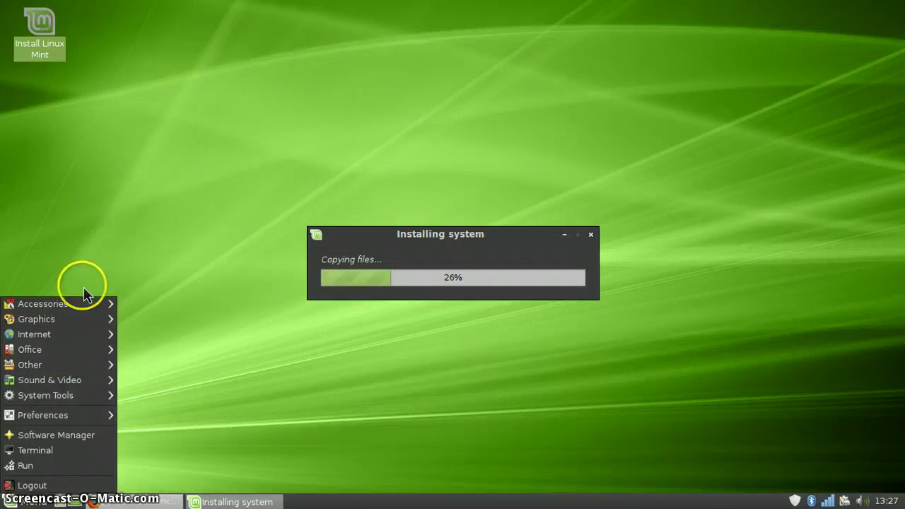
mouse_move(83, 308)
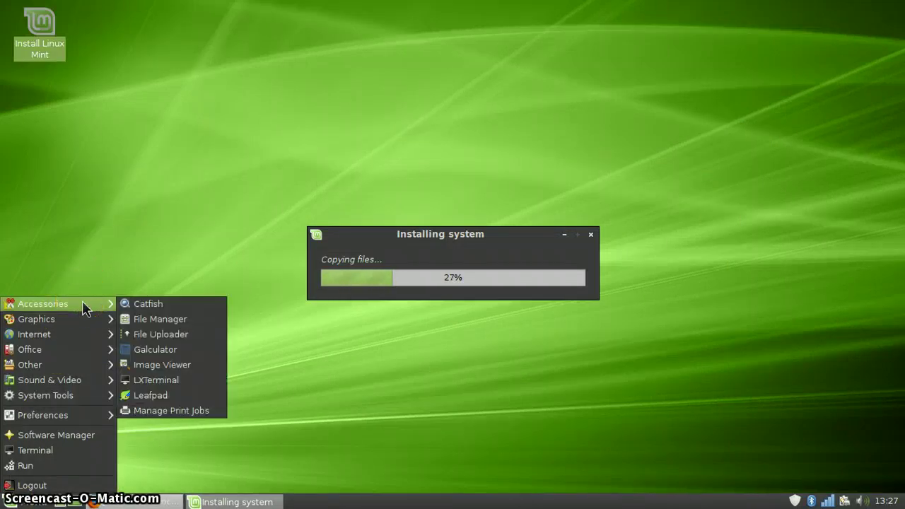
left_click(83, 308)
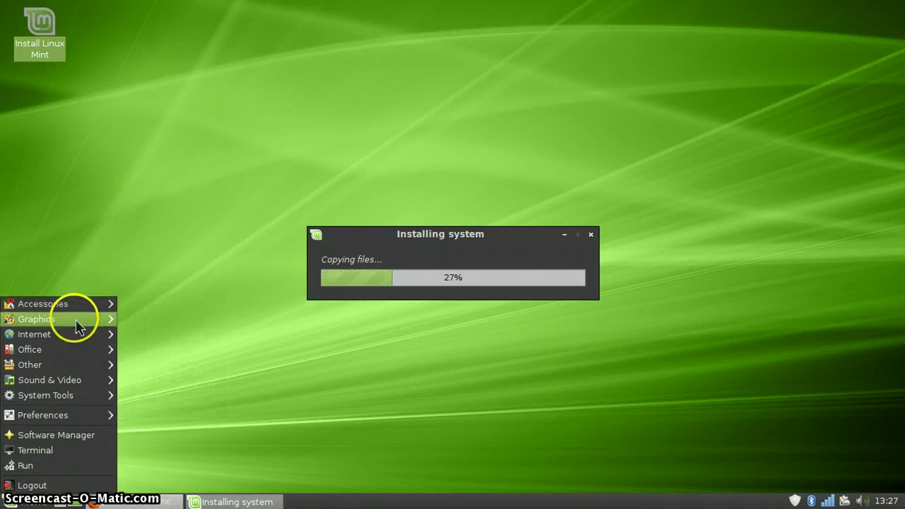
mouse_move(73, 323)
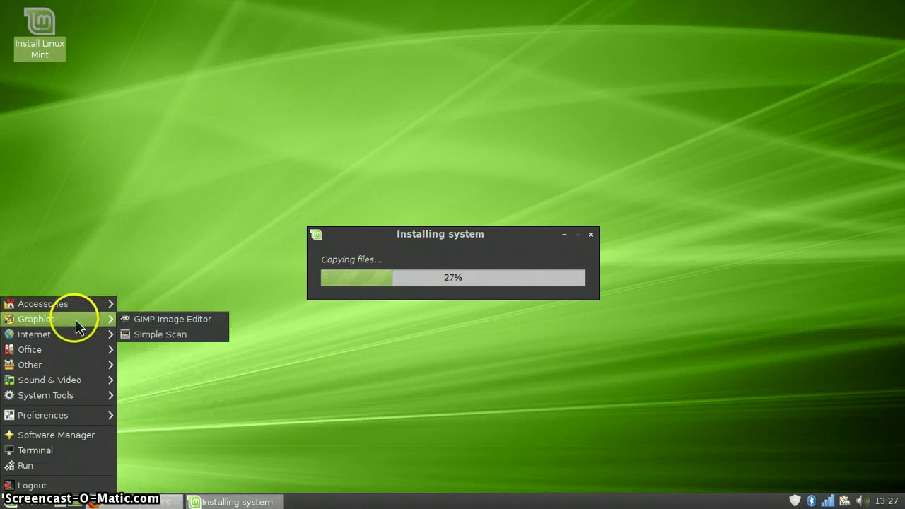
left_click(143, 333)
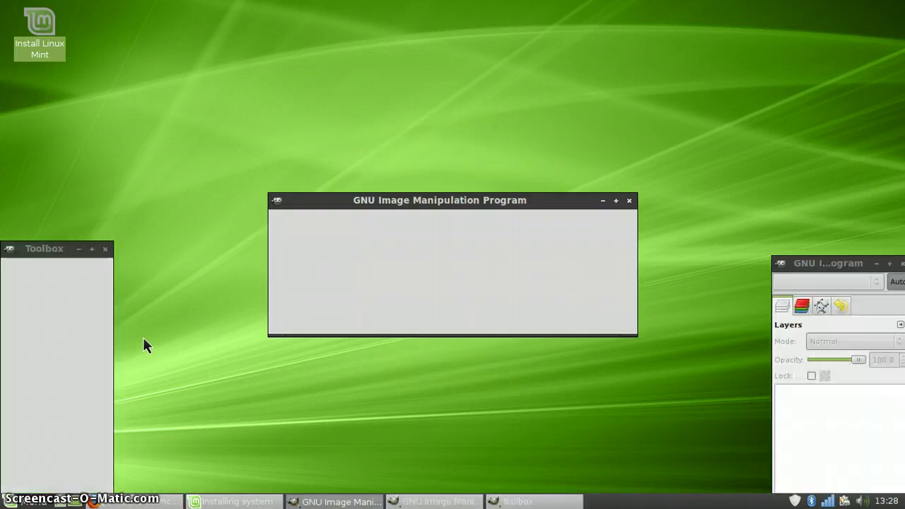
left_click(631, 201)
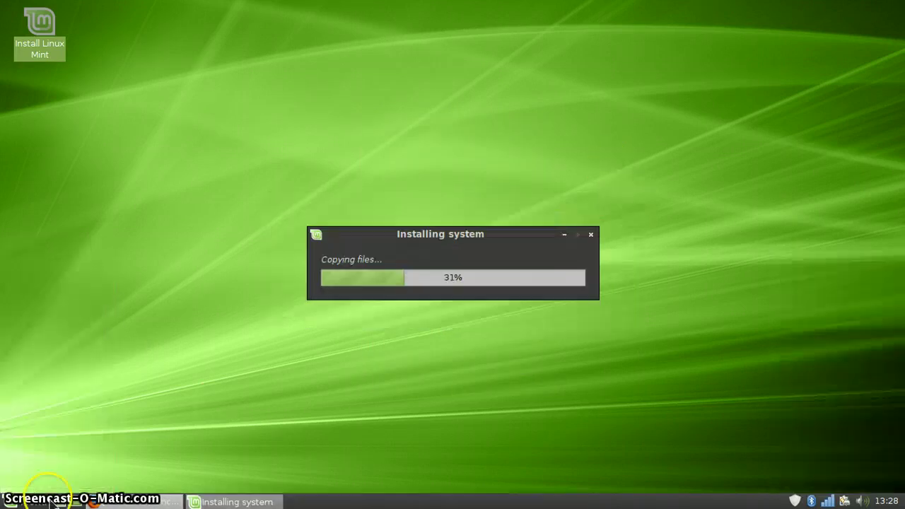
Launch Pidgin Internet Messenger from the Internet applications and move its Accounts window clear of the installer progress window.
left_click(18, 501)
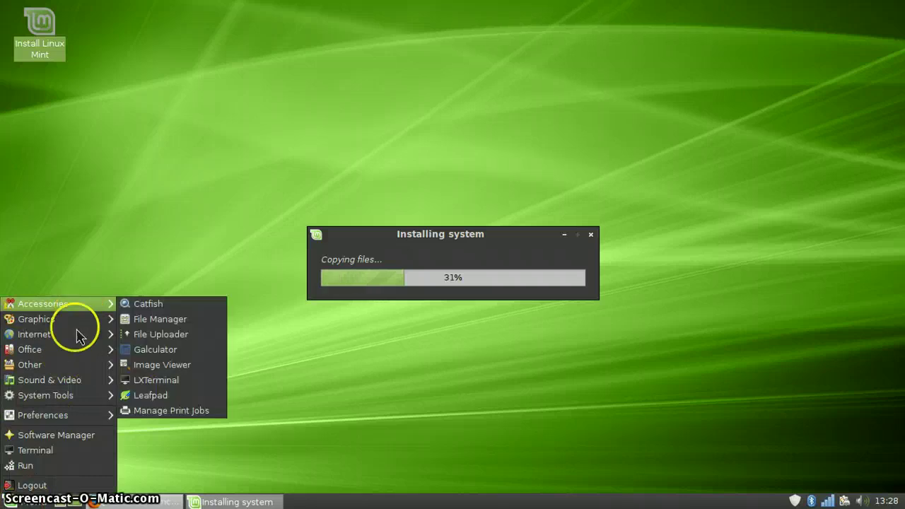
mouse_move(83, 336)
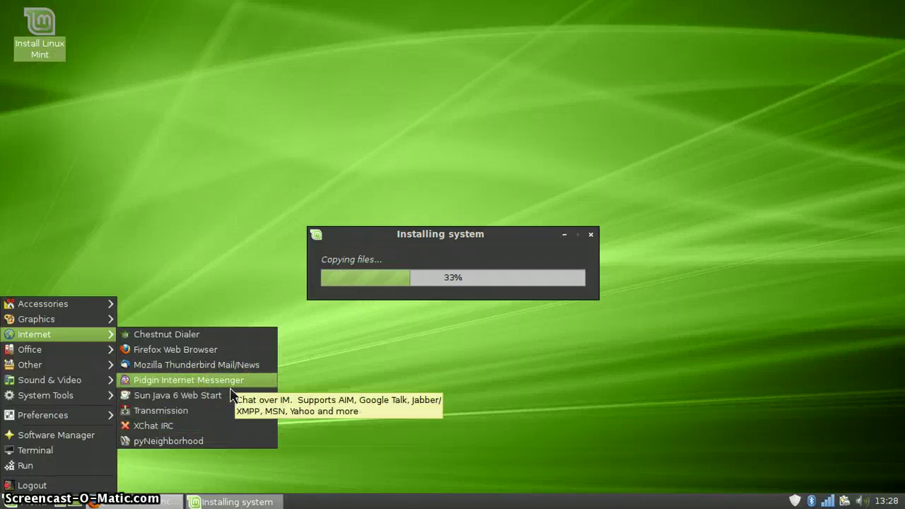
left_click(230, 385)
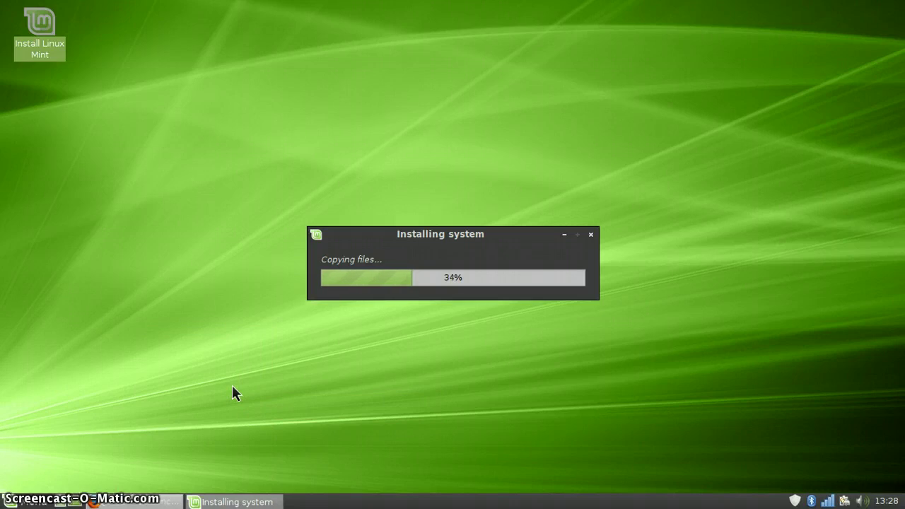
left_click(236, 385)
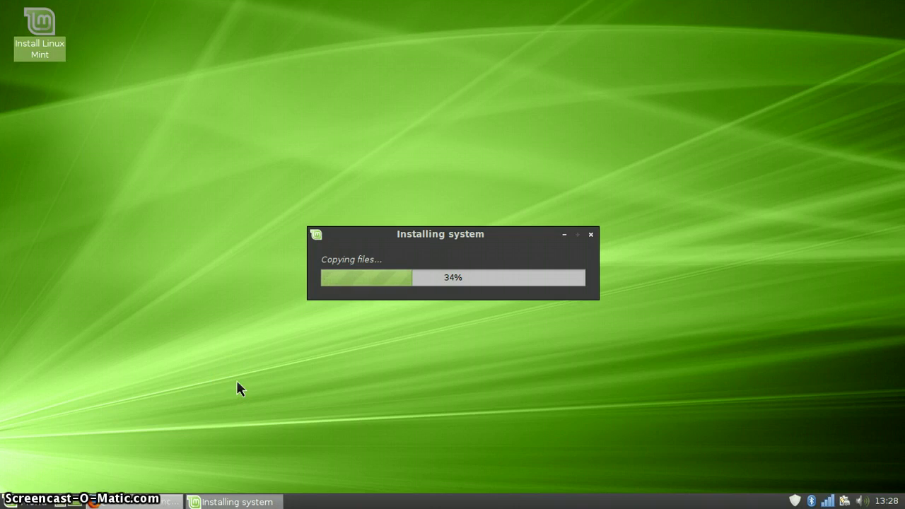
left_click(239, 379)
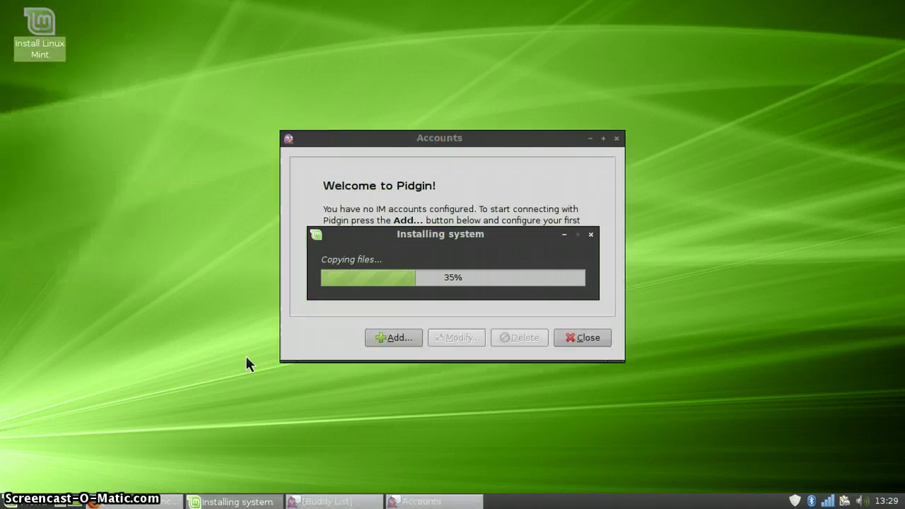
left_click_drag(400, 145, 253, 104)
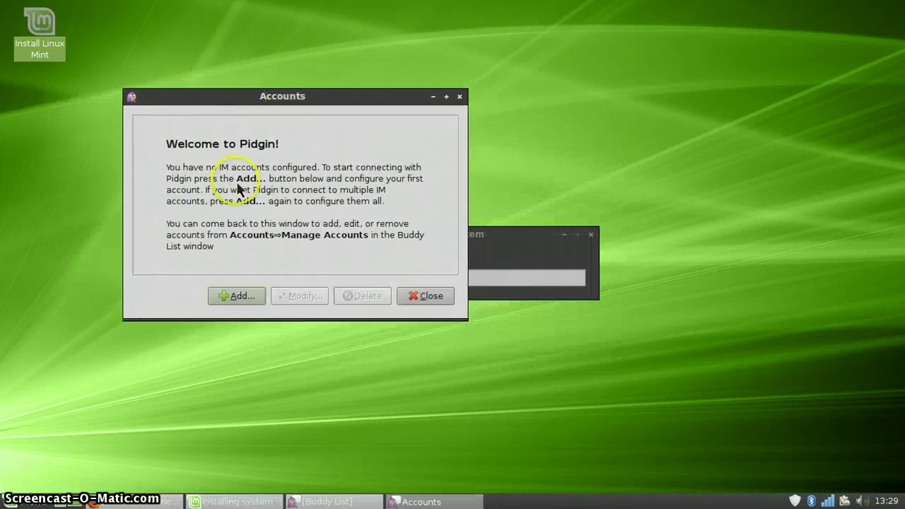
Start adding a Pidgin account to look over its protocol choices and login options, and cancel the form.
left_click(236, 296)
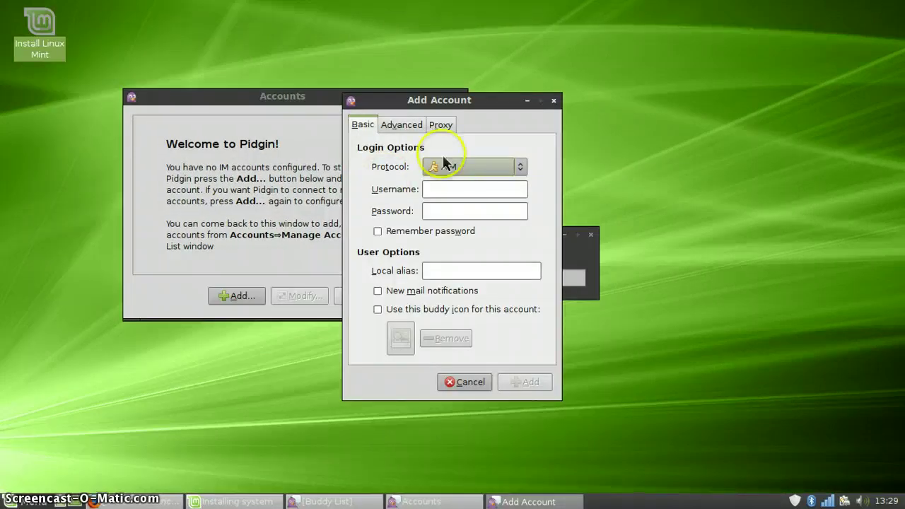
left_click(521, 168)
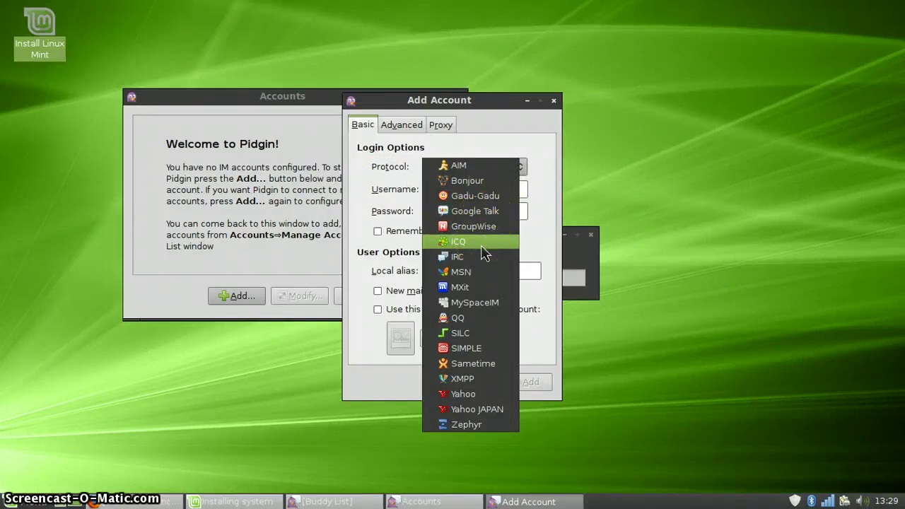
left_click_drag(483, 253, 473, 430)
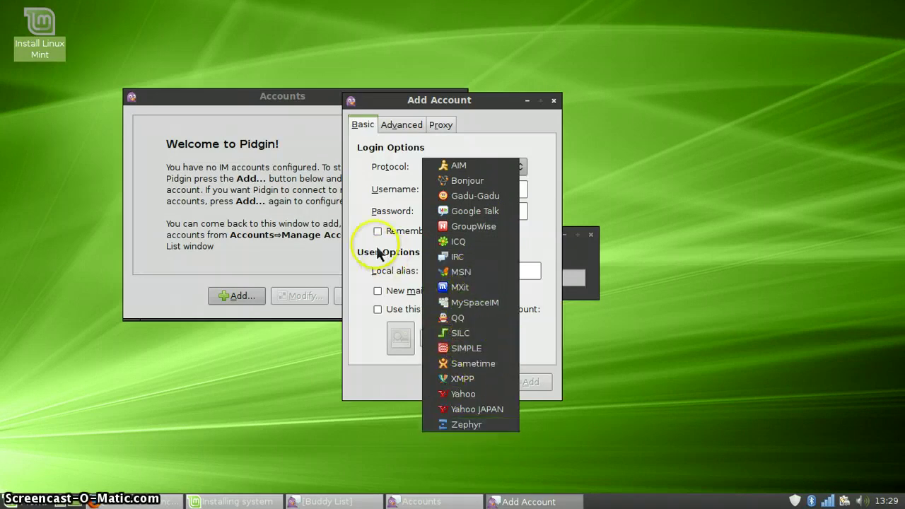
left_click(357, 198)
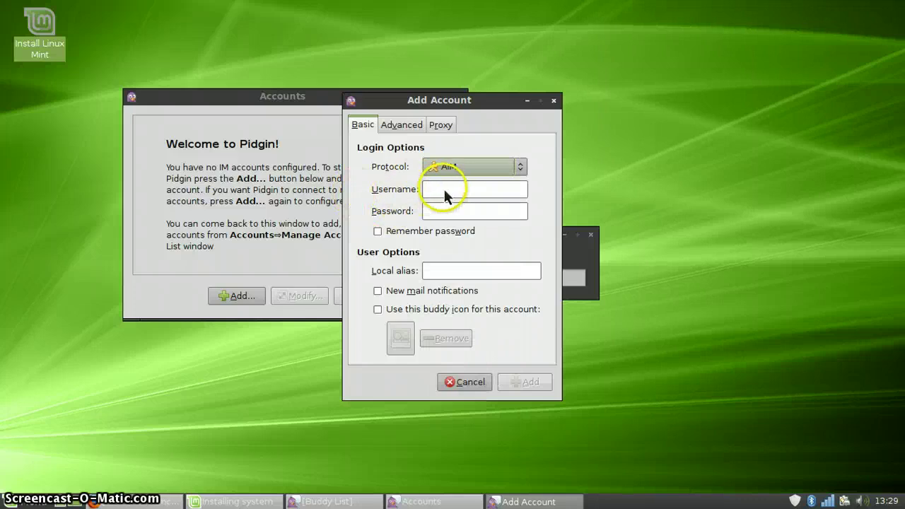
left_click(380, 232)
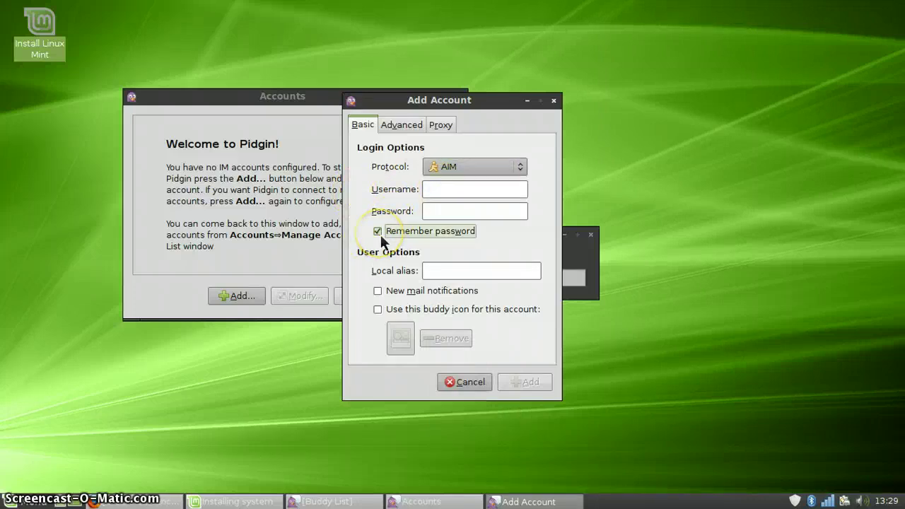
left_click(380, 232)
left_click(471, 383)
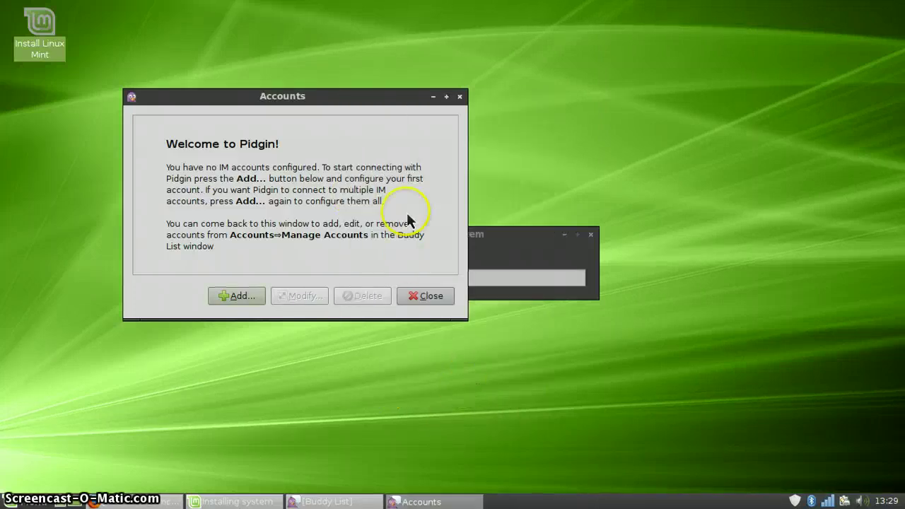
Close Pidgin's Accounts window, bring up the Buddy List to view it, and close it.
left_click(427, 297)
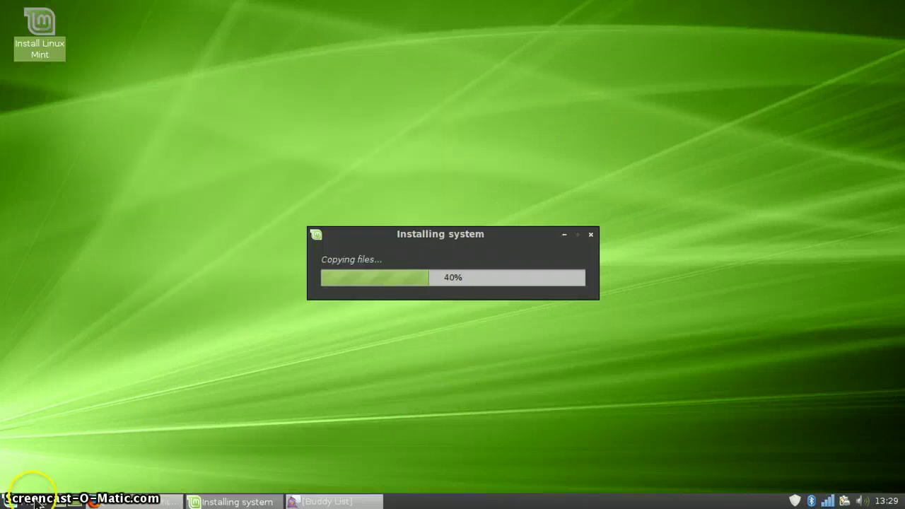
left_click(357, 501)
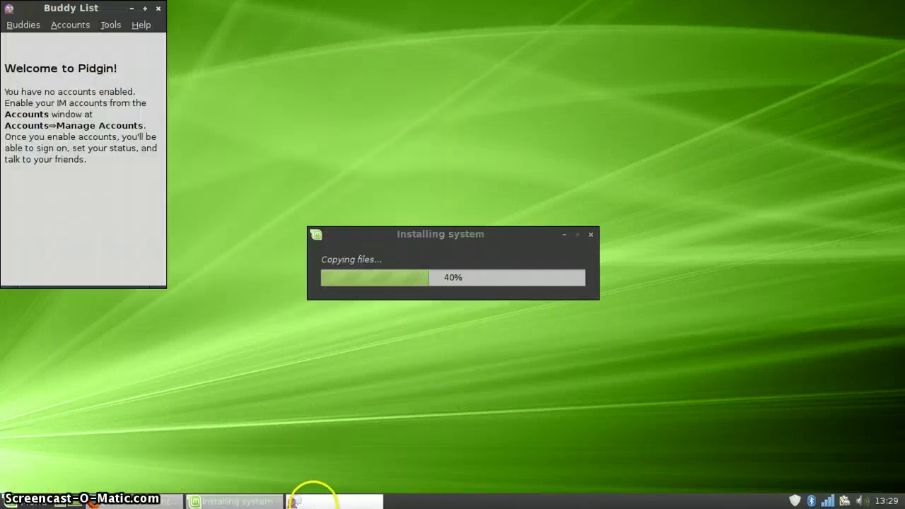
left_click(159, 8)
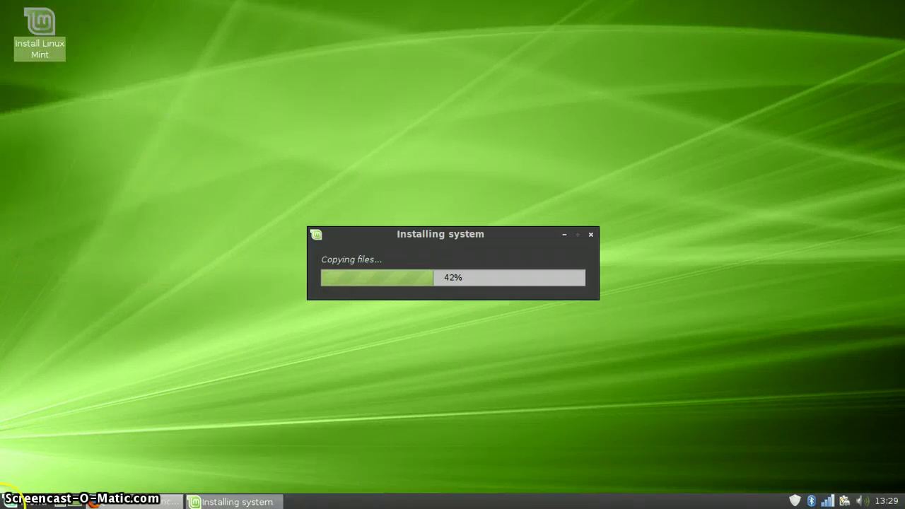
Look over the Internet and Office applications, launch AbiWord, and enter "hello" in the blank document.
left_click(28, 501)
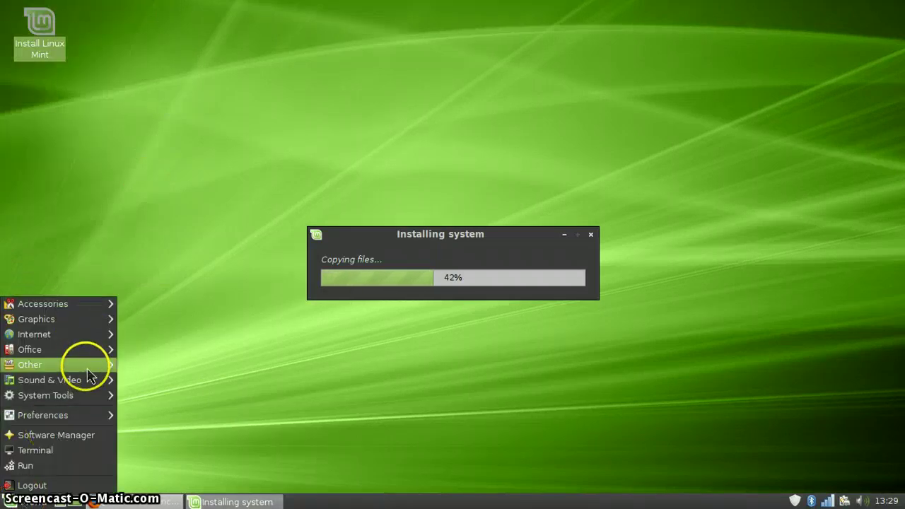
mouse_move(99, 339)
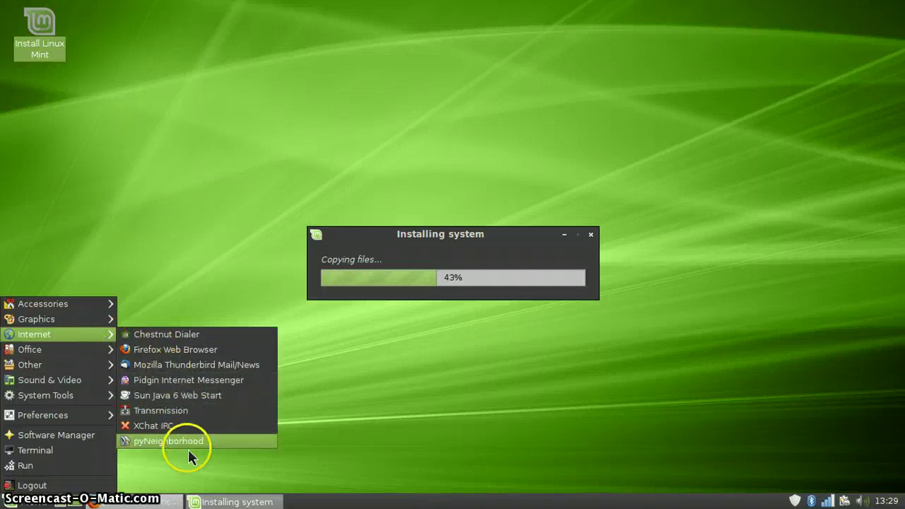
mouse_move(68, 354)
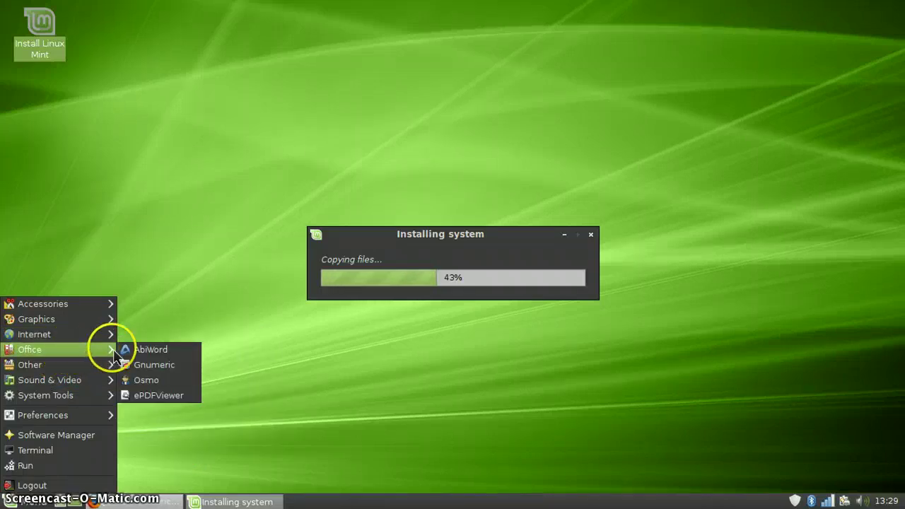
left_click(146, 357)
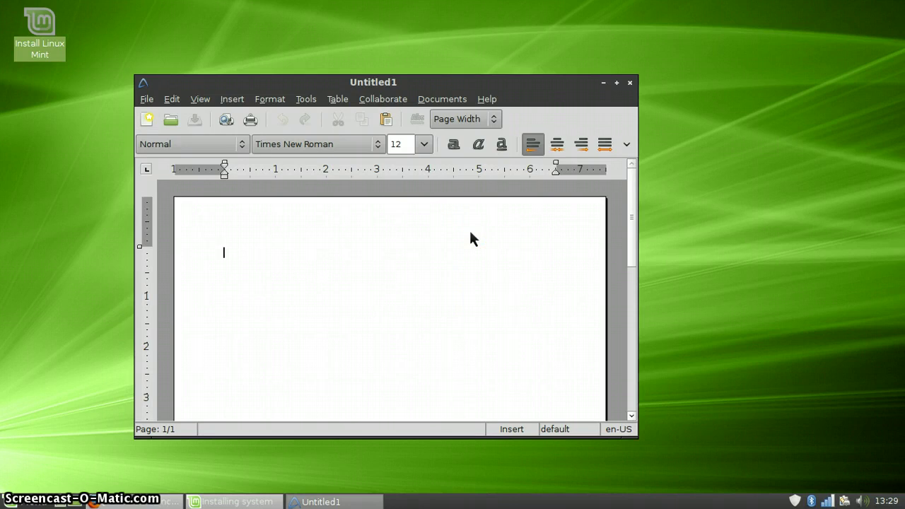
type("Hello")
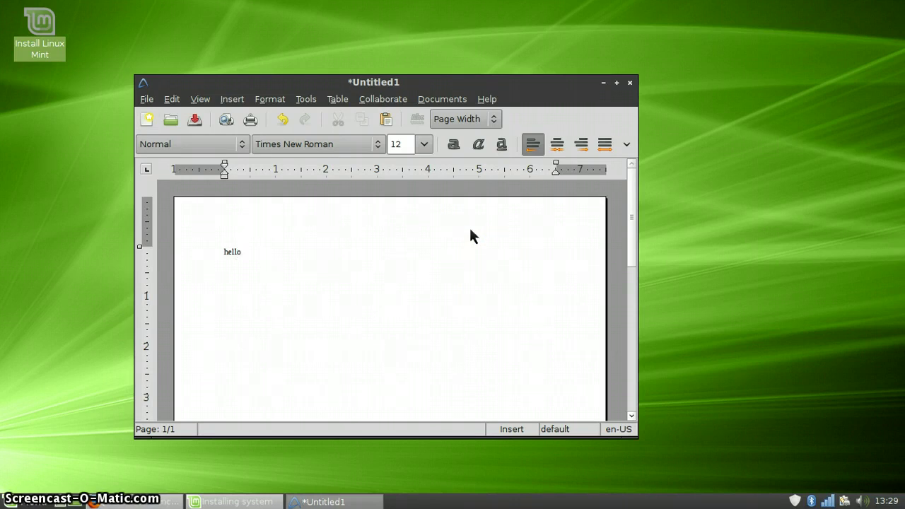
Set the word "hello" to font size 48, and close the AbiWord document without saving.
left_click_drag(296, 251, 167, 259)
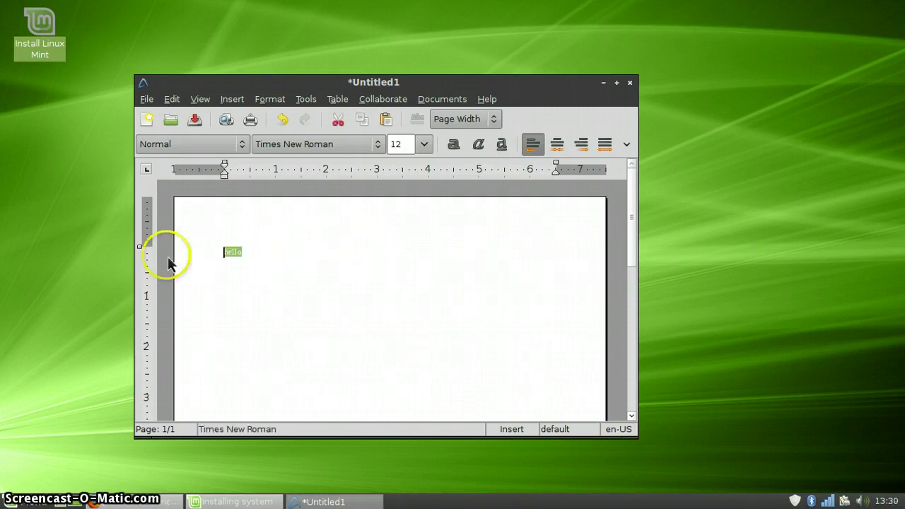
left_click(423, 147)
left_click(402, 424)
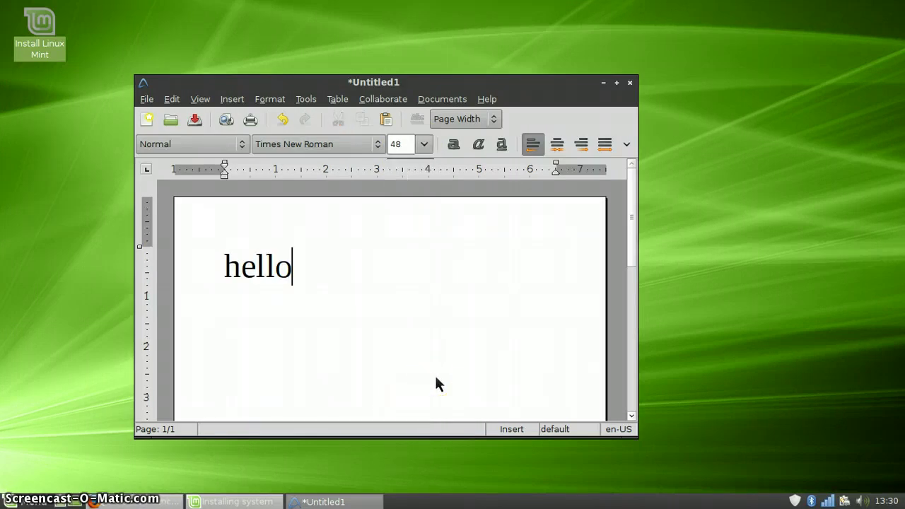
left_click(631, 83)
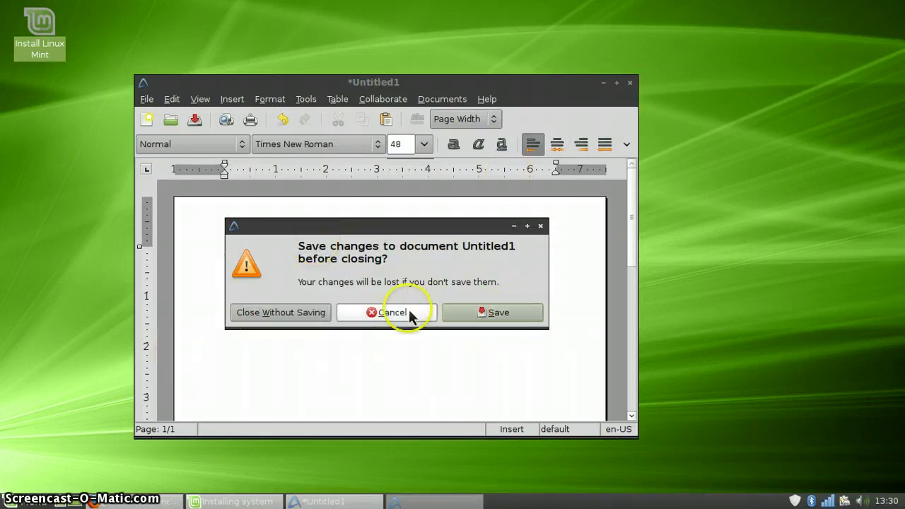
left_click(262, 318)
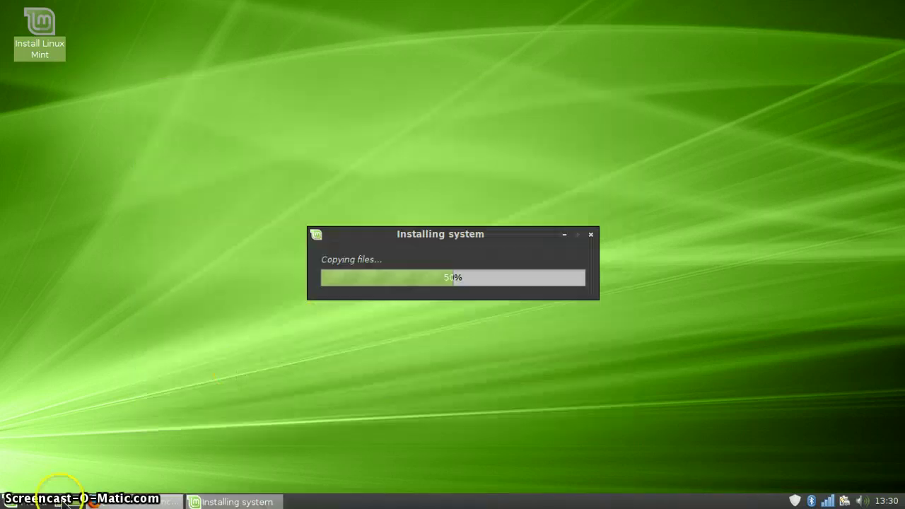
Launch Gnumeric from the Office applications to view its blank spreadsheet, and close it.
left_click(21, 500)
mouse_move(71, 324)
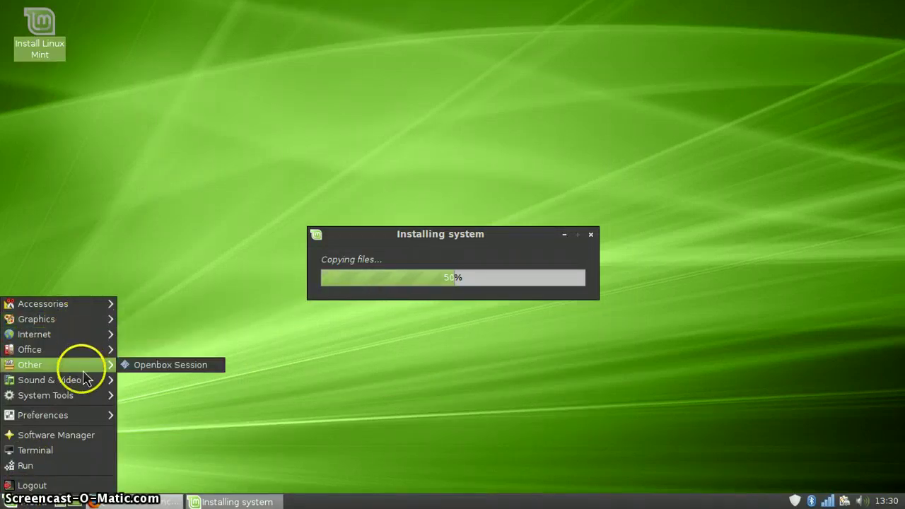
mouse_move(92, 349)
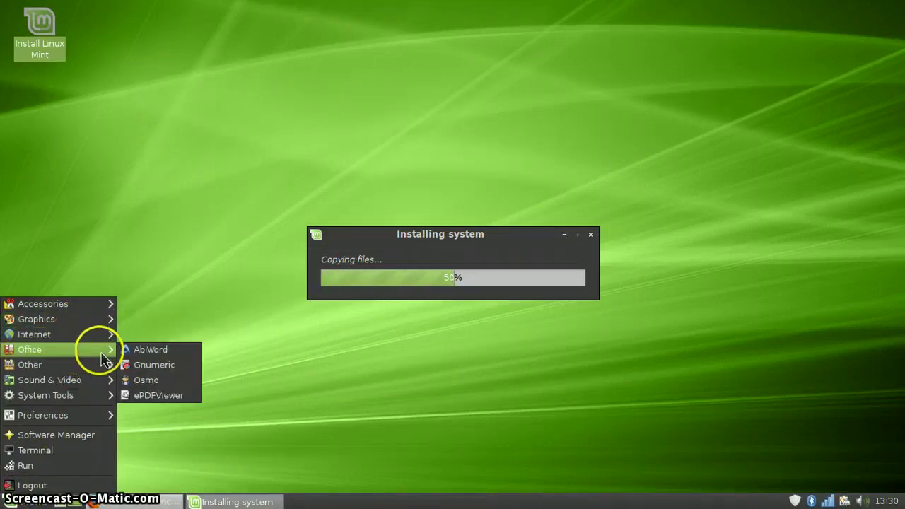
left_click(173, 366)
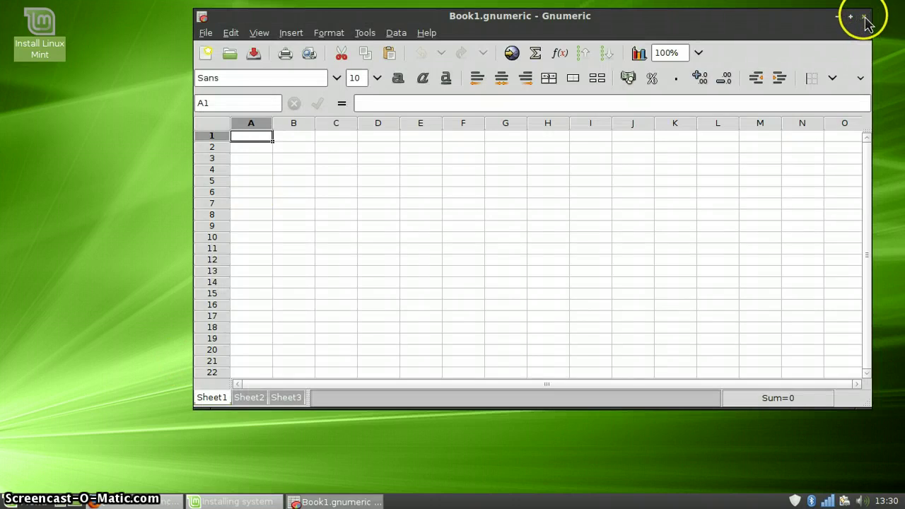
left_click(868, 18)
Look over the Office, Other and Sound & Video applications, launch Exaile to view its player window, and close it.
left_click(14, 500)
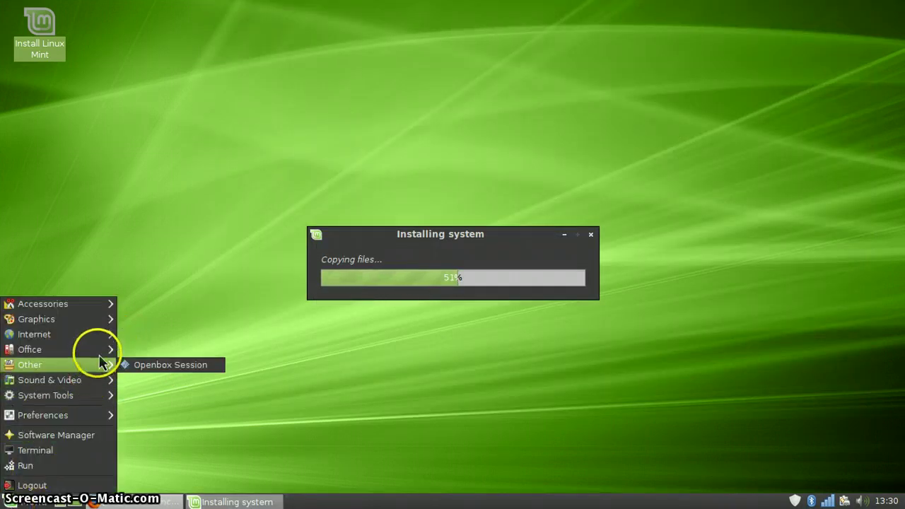
mouse_move(101, 354)
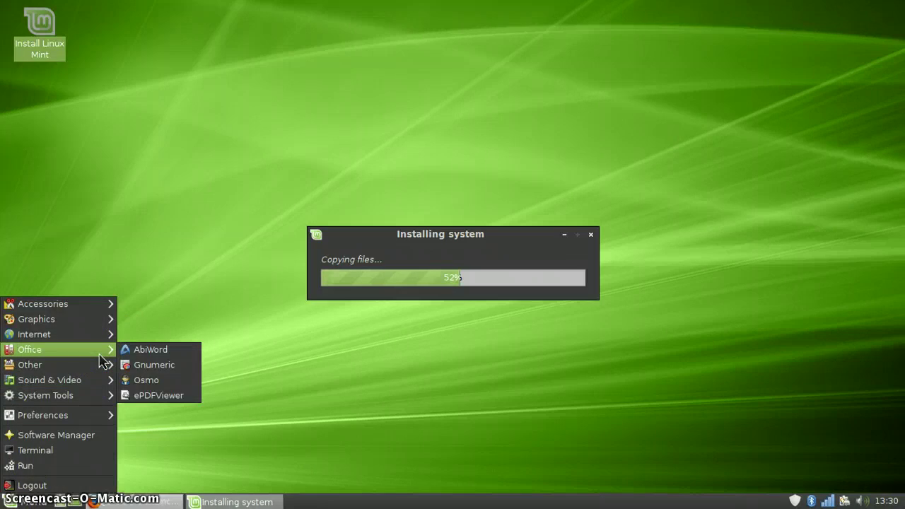
left_click(91, 363)
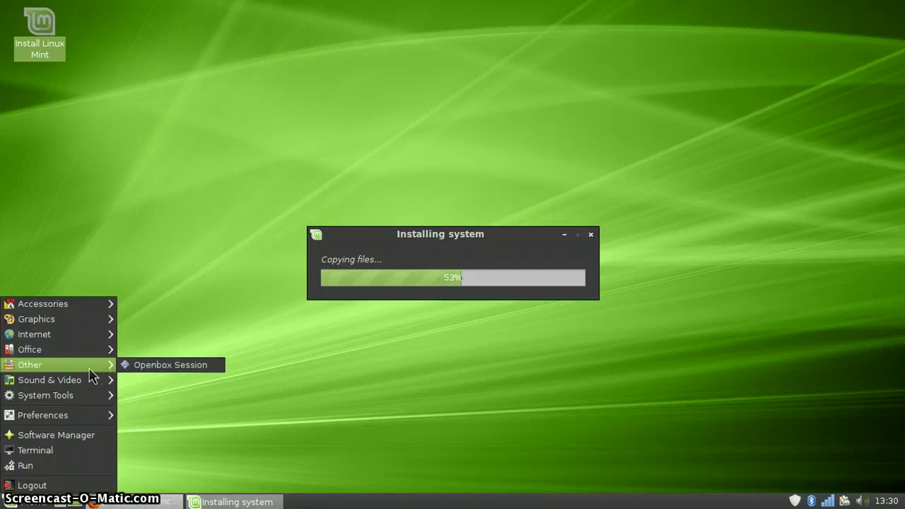
left_click(87, 376)
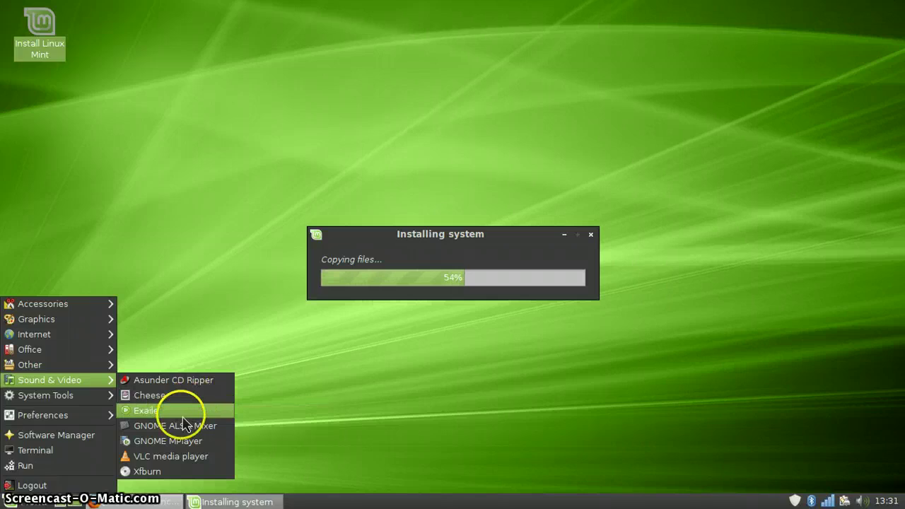
left_click(181, 416)
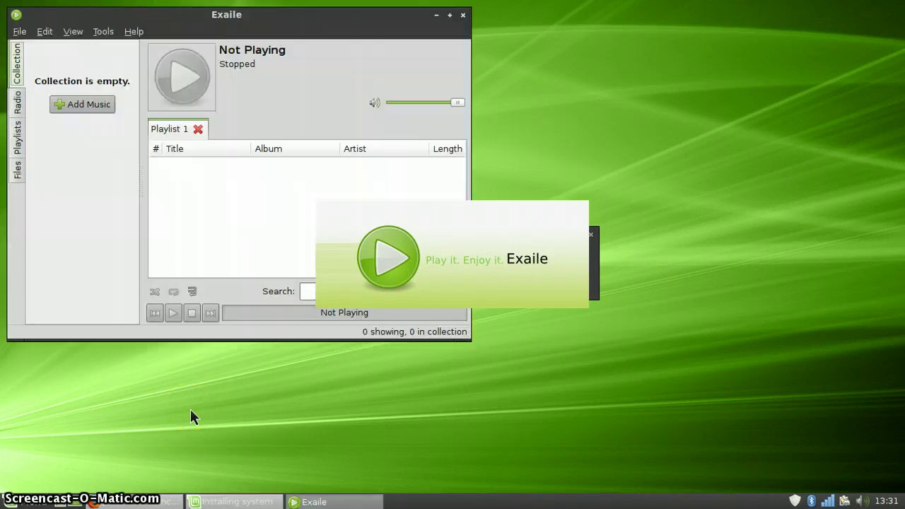
left_click(192, 157)
left_click(434, 18)
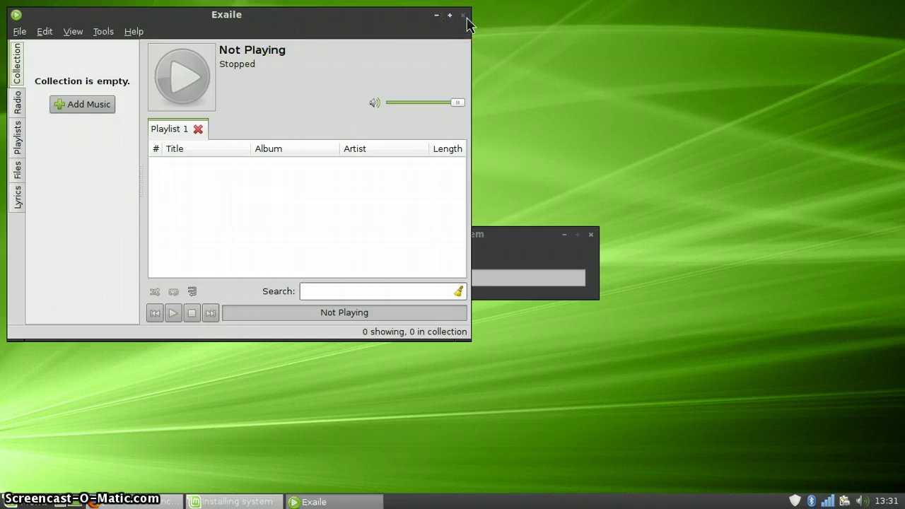
left_click(463, 15)
Launch VLC media player from the Sound & Video applications, accept the Manual download only album art policy, move its window off the installer progress, and close it.
left_click(17, 501)
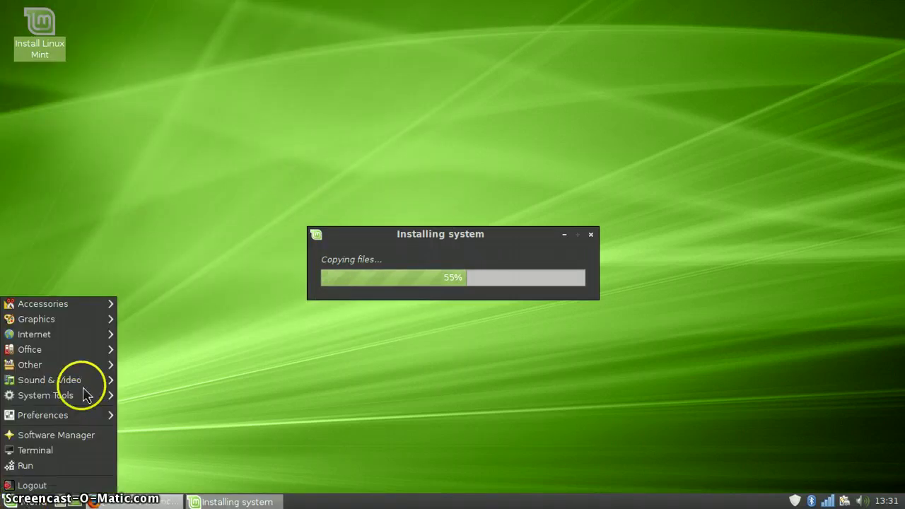
mouse_move(91, 379)
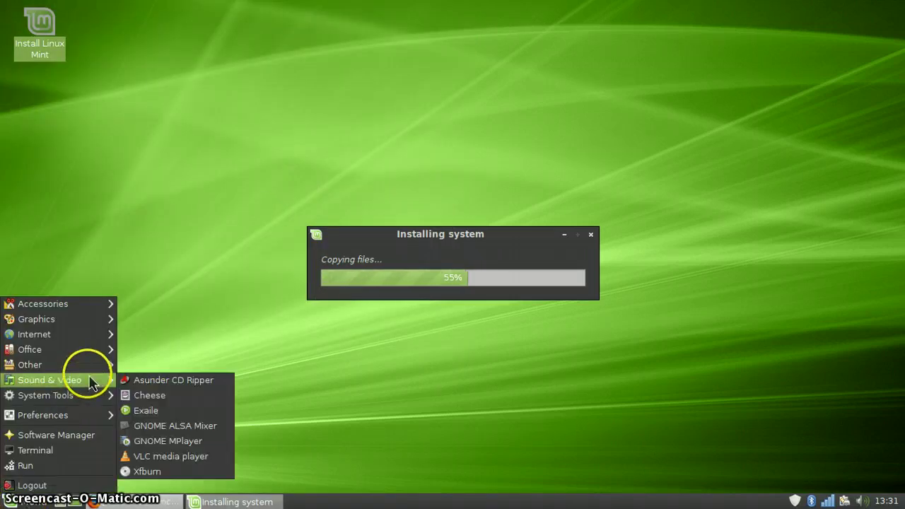
left_click(182, 457)
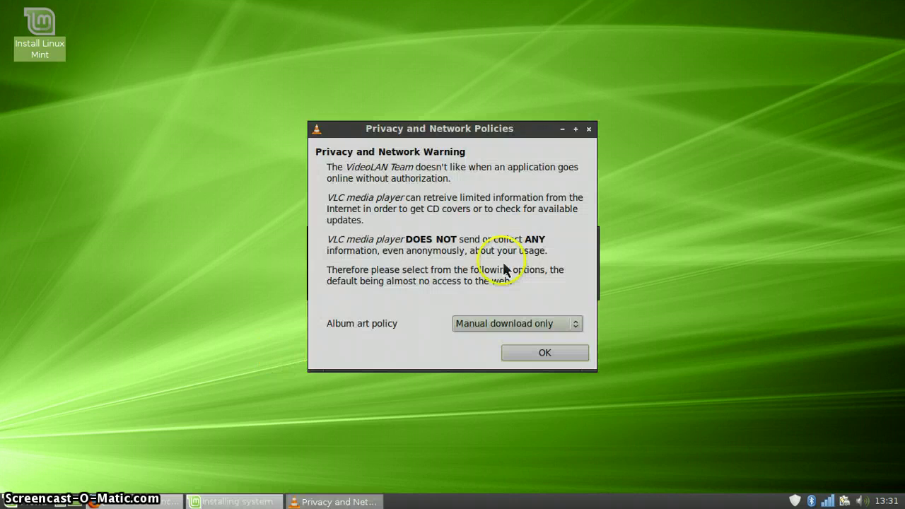
left_click(551, 353)
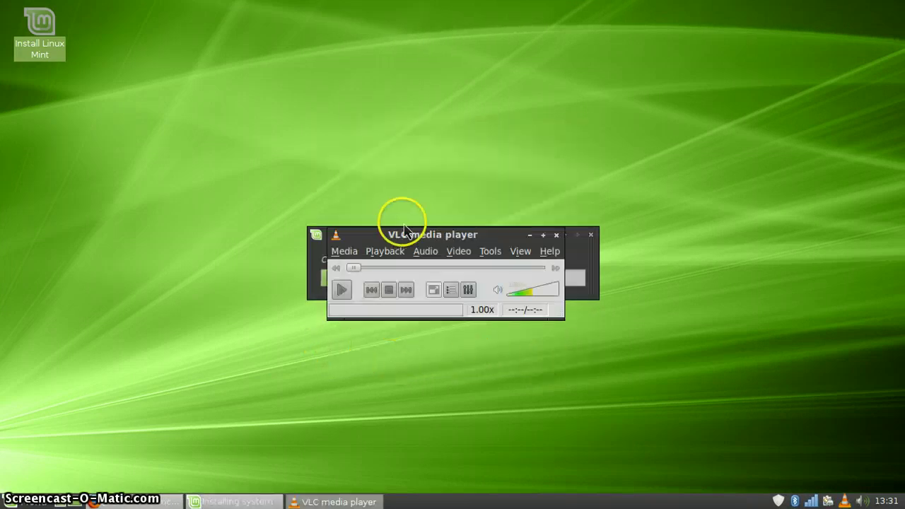
left_click_drag(417, 243, 199, 56)
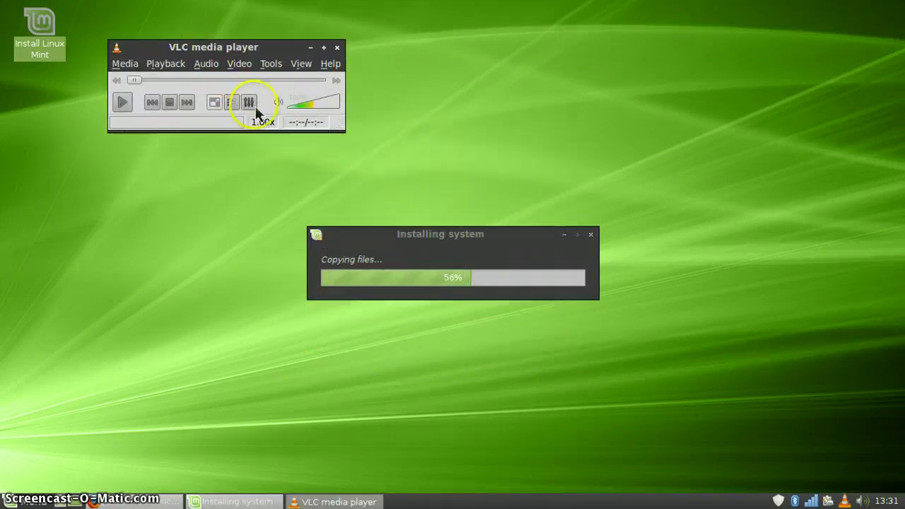
left_click(337, 48)
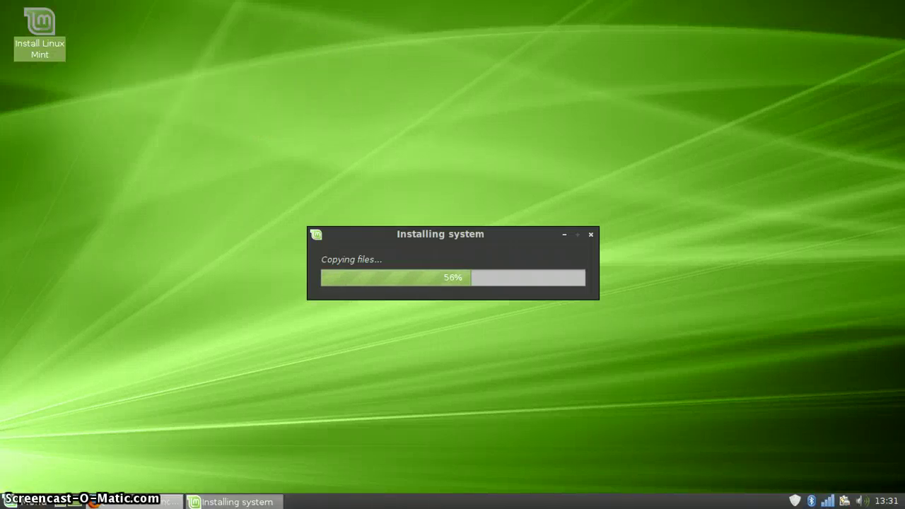
Look over the Other, Sound & Video and Preferences entries among the preinstalled applications, and close the application list.
left_click(16, 501)
mouse_move(76, 366)
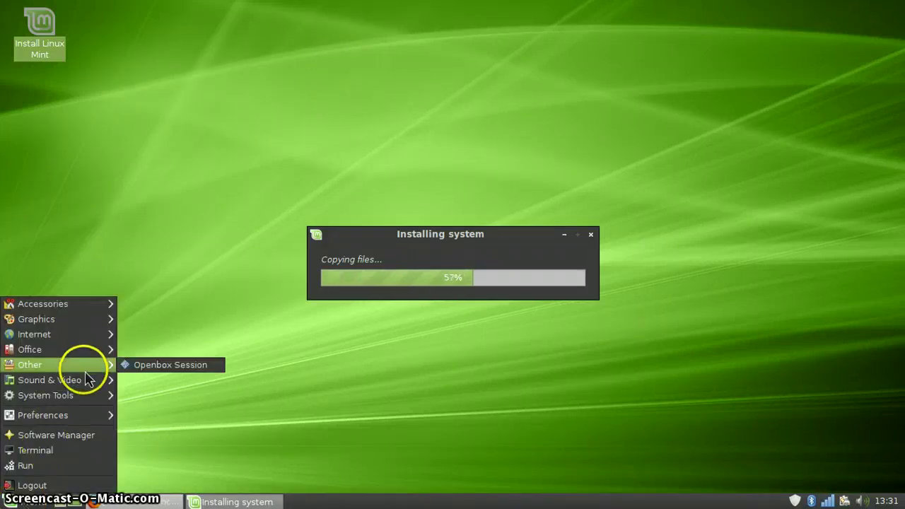
mouse_move(84, 382)
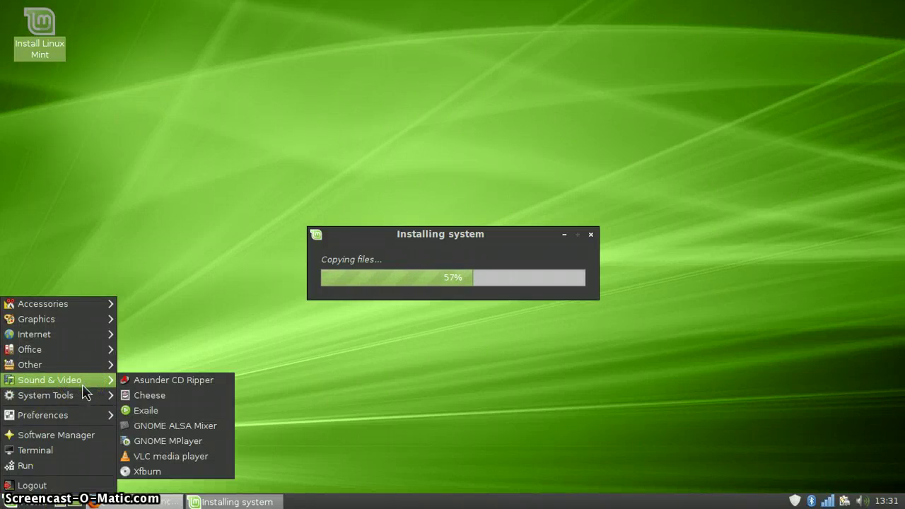
left_click(78, 415)
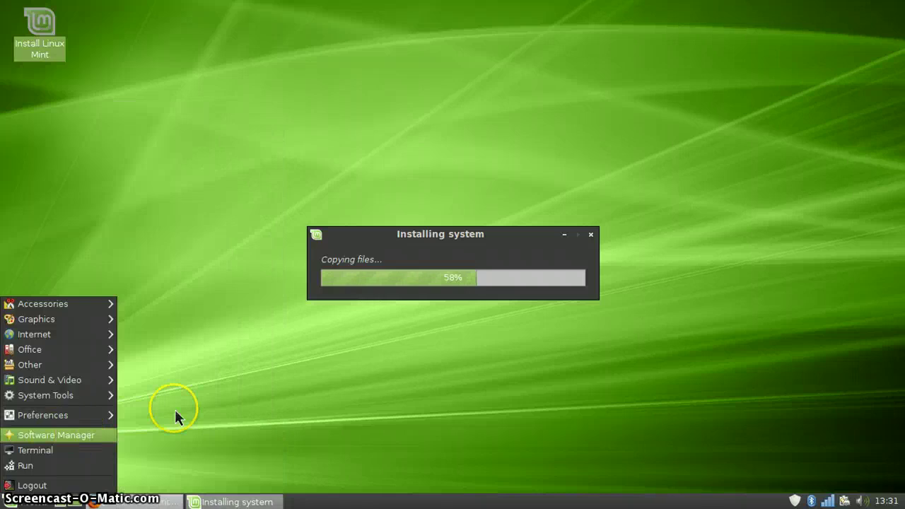
left_click(308, 397)
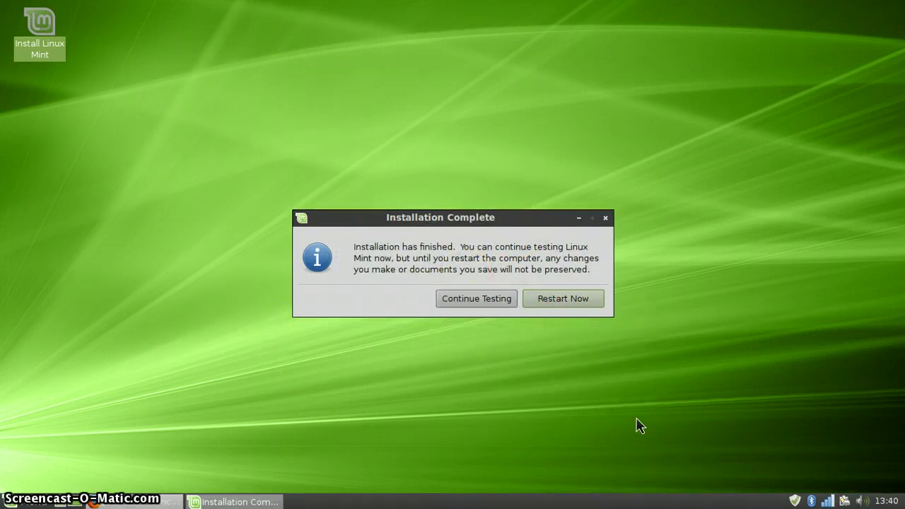
Dismiss the completed installation by choosing to continue testing the live session instead of restarting.
left_click(476, 299)
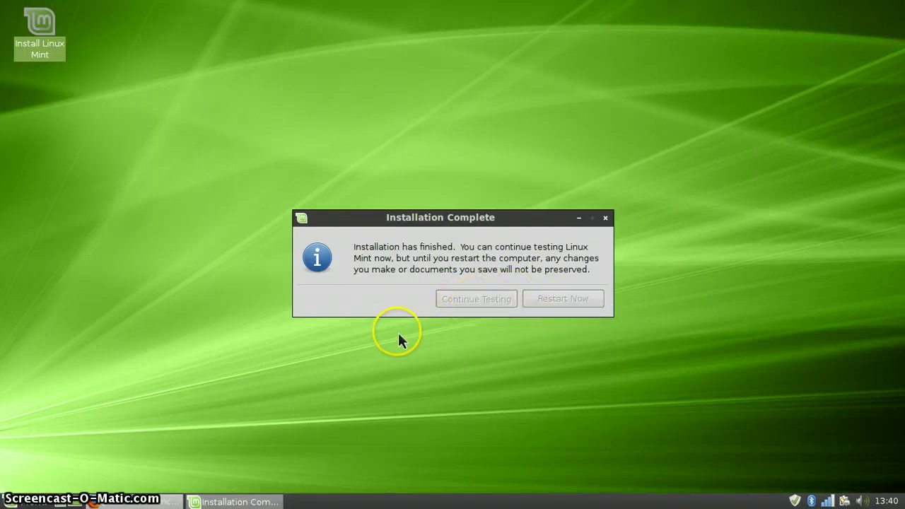